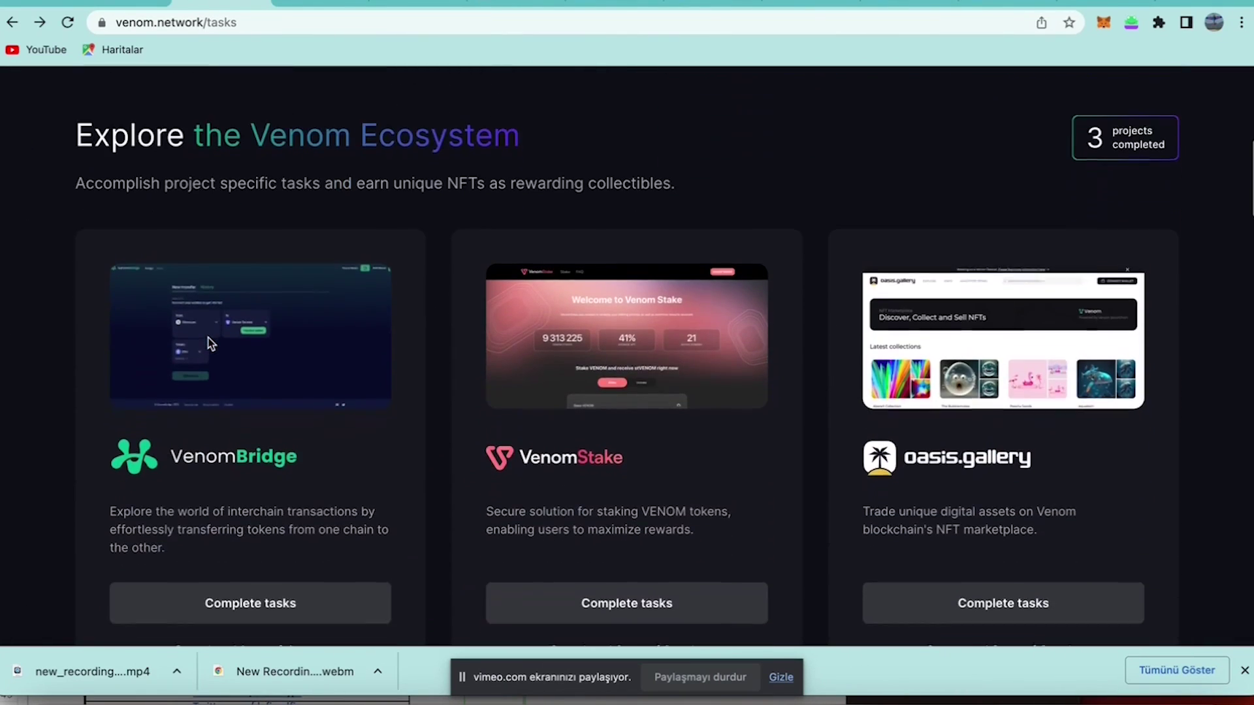
# Load the venom.network home page by removing 'tasks' from the page address
pyautogui.scroll(10, 208, 339)
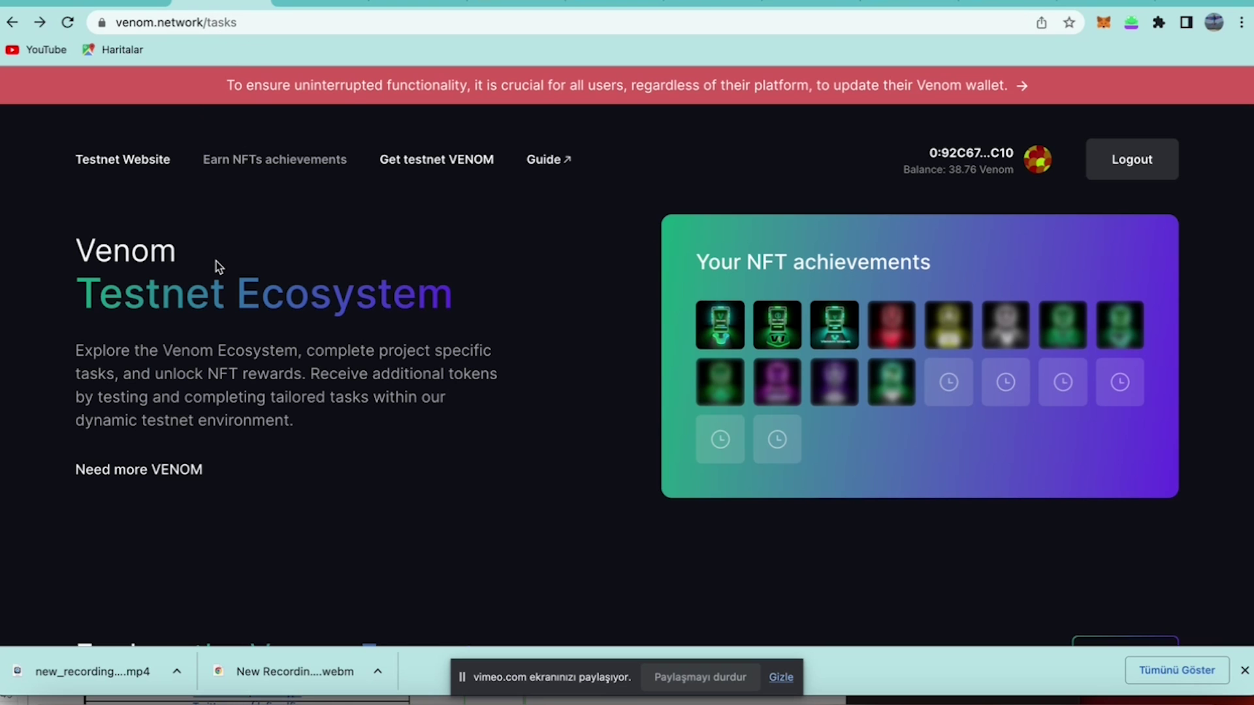
pyautogui.scroll(-7, 217, 267)
pyautogui.scroll(4, 217, 267)
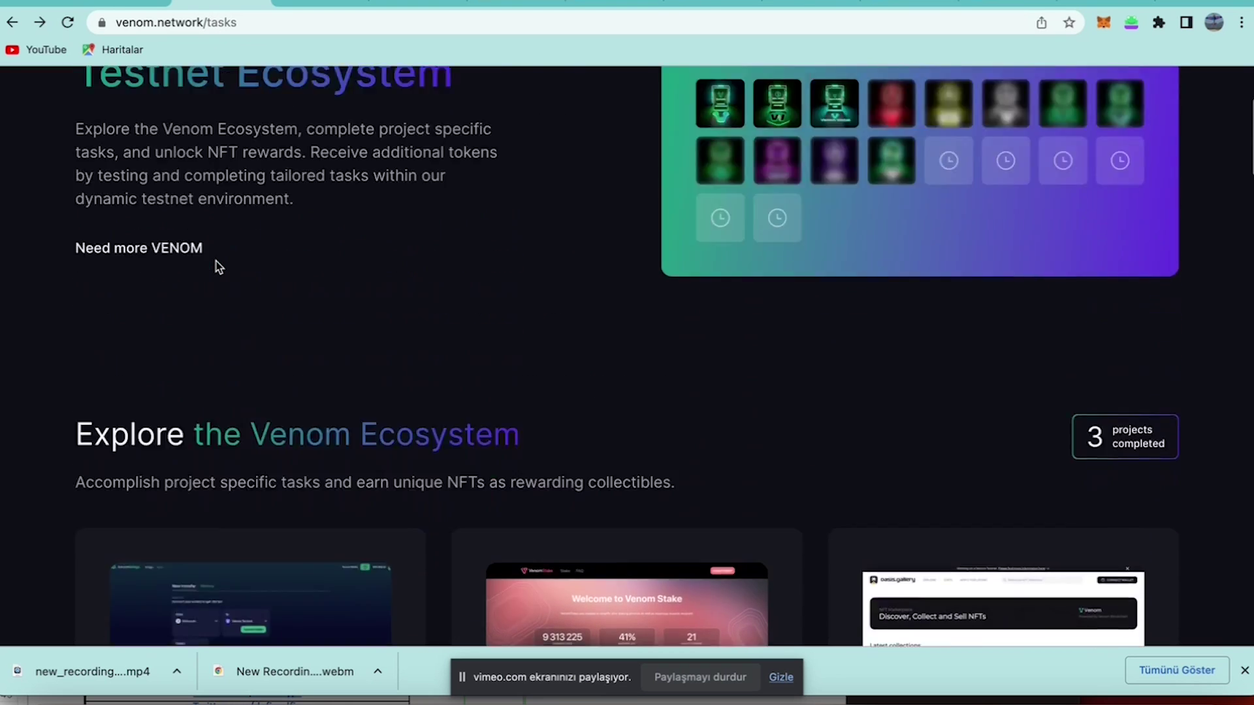
pyautogui.scroll(4, 219, 266)
pyautogui.click(237, 25)
pyautogui.press('BackSpace')
pyautogui.press('BackSpace')
pyautogui.press('BackSpace')
pyautogui.press('BackSpace')
pyautogui.press('BackSpace')
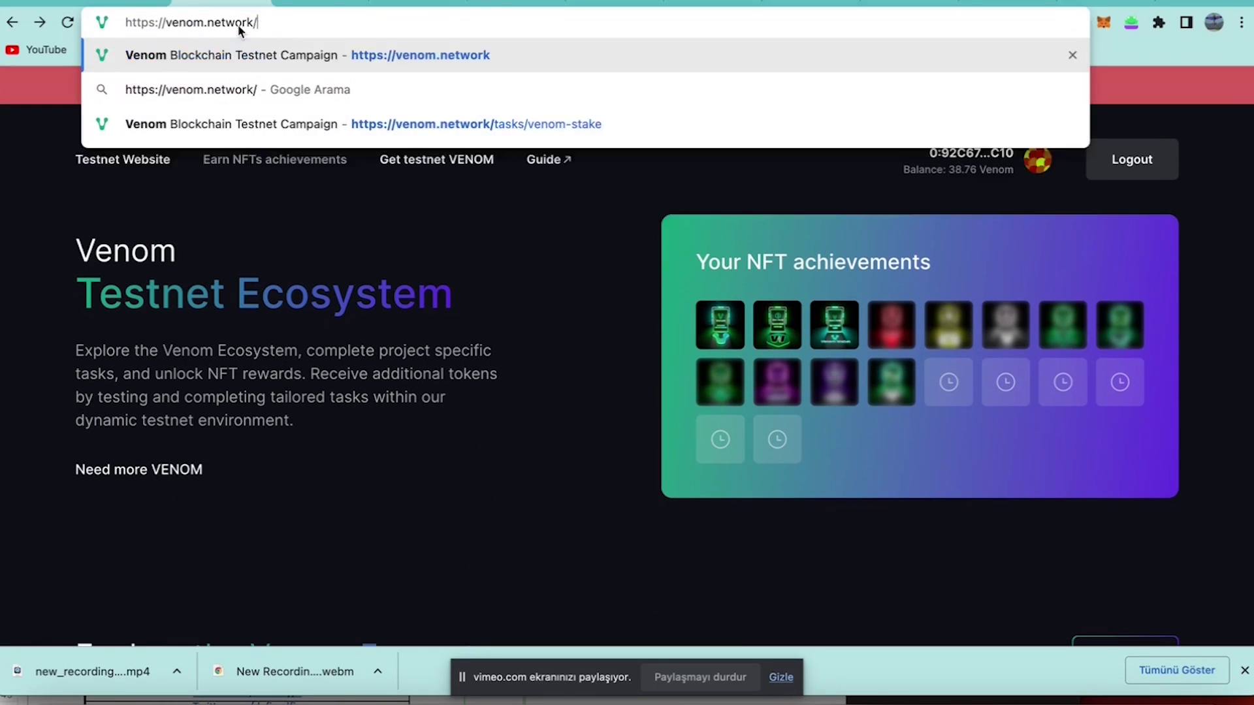
pyautogui.press('Return')
# Scroll through the home page's testnet stats (312,011,142 transactions, 934,474 wallets) and How it works steps
pyautogui.scroll(-7, 1044, 392)
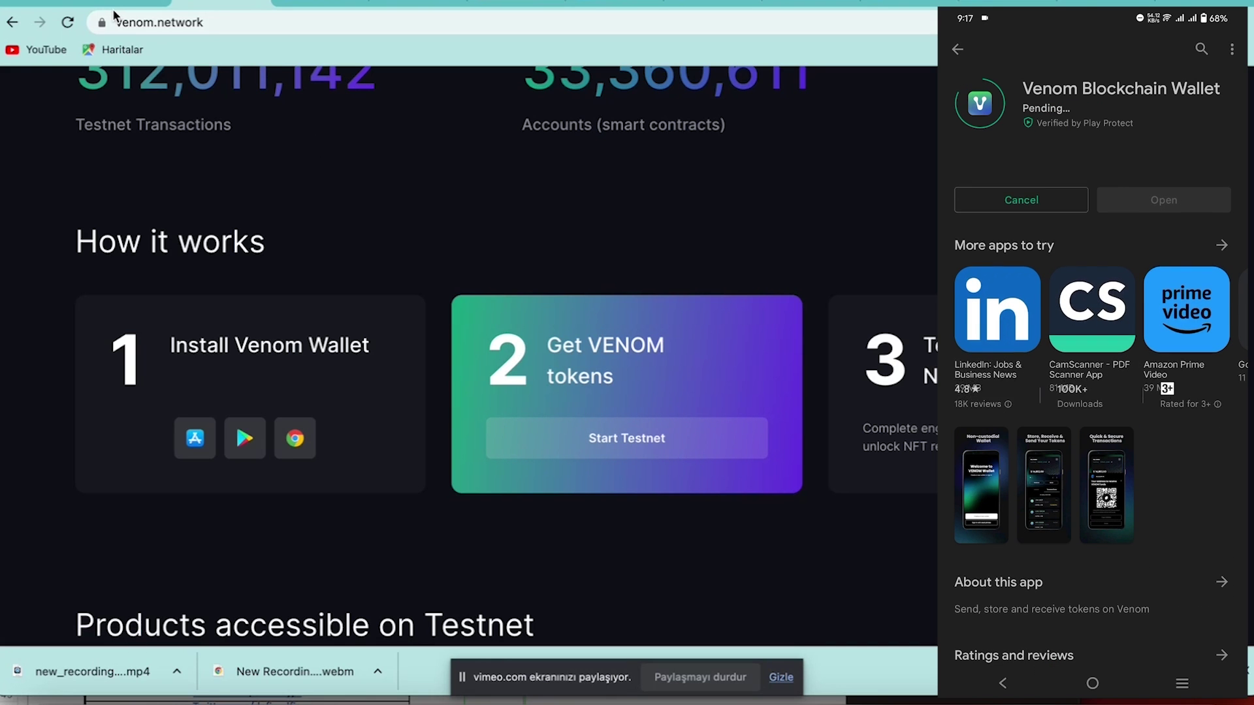
pyautogui.scroll(7, 233, 178)
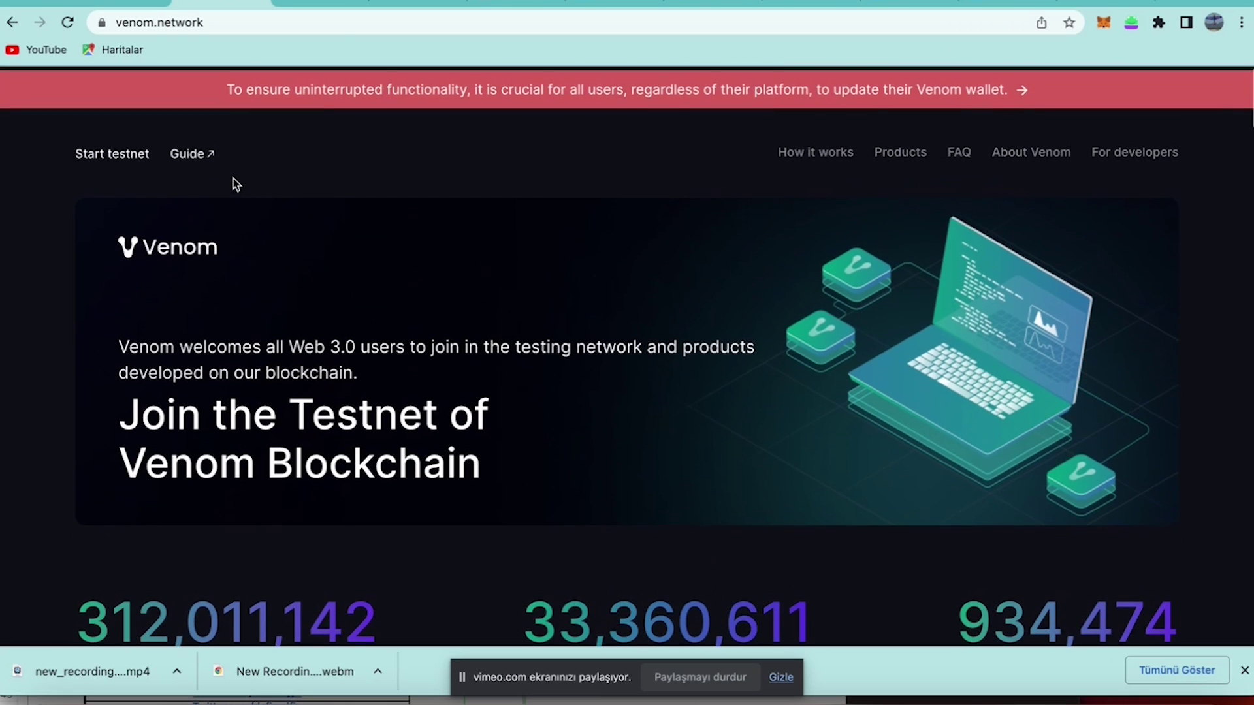
pyautogui.scroll(-12, 233, 179)
pyautogui.scroll(-4, 235, 185)
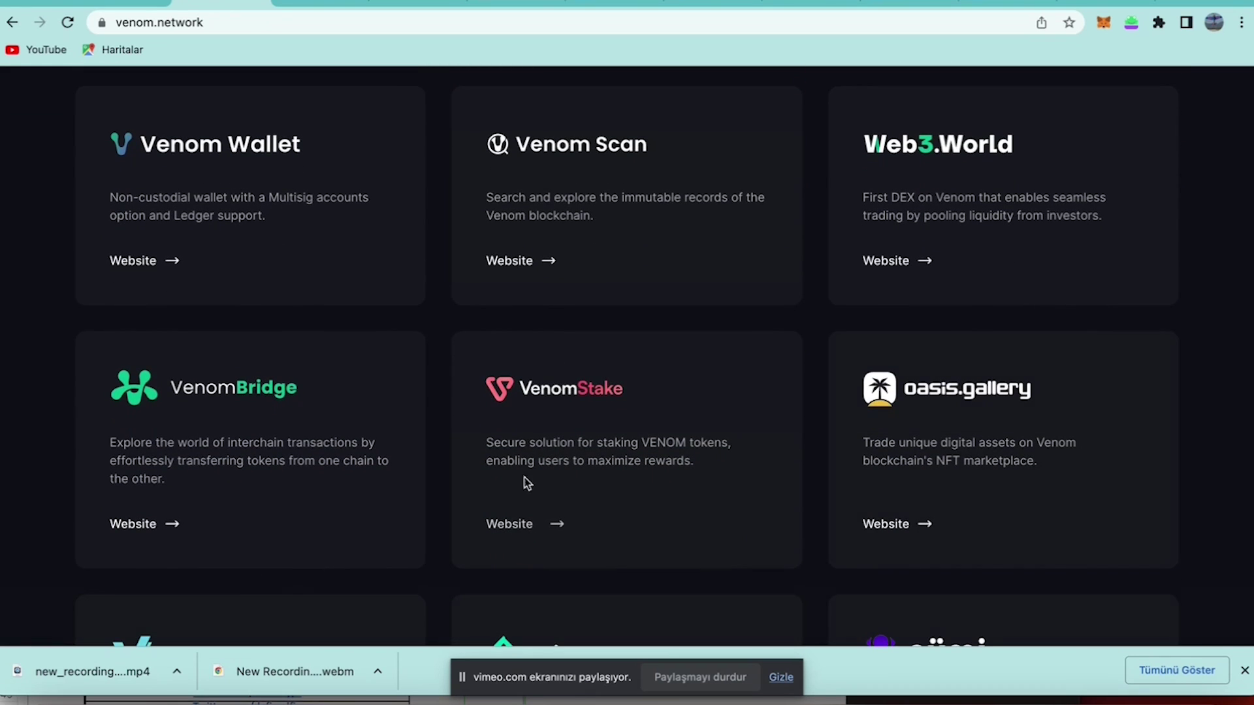
pyautogui.scroll(7, 558, 398)
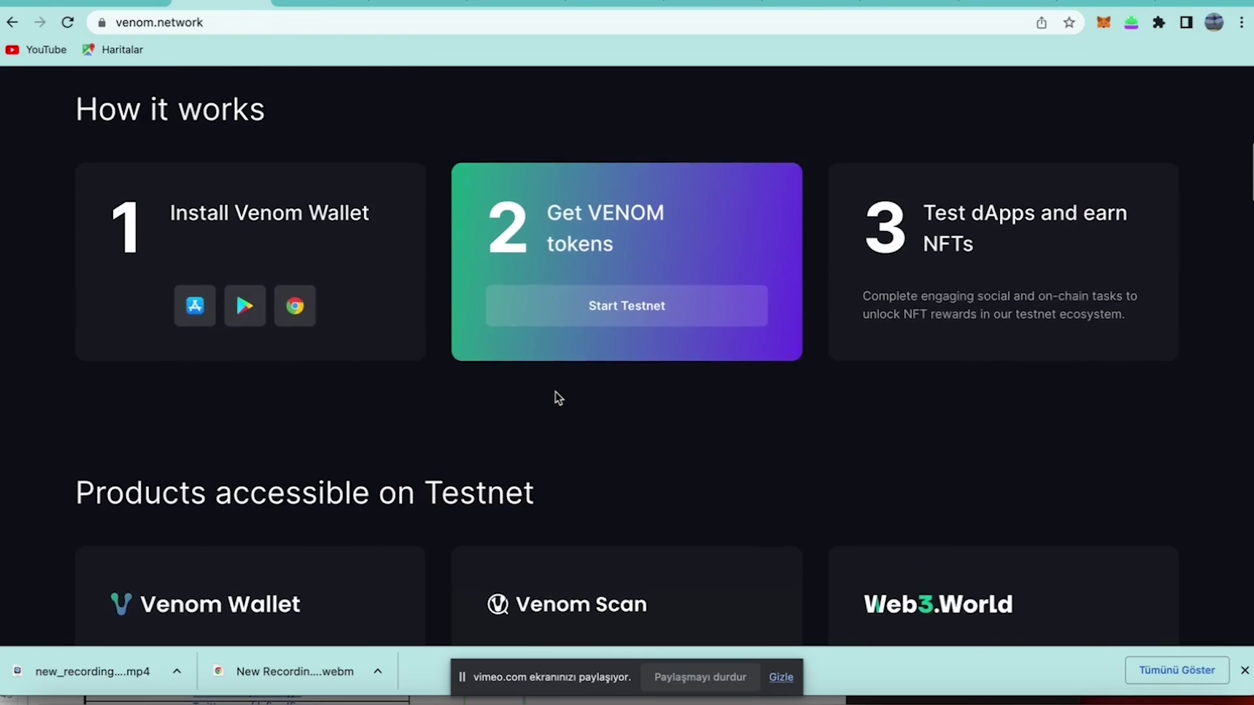
pyautogui.scroll(-5, 558, 398)
pyautogui.scroll(10, 557, 399)
pyautogui.scroll(-2, 558, 398)
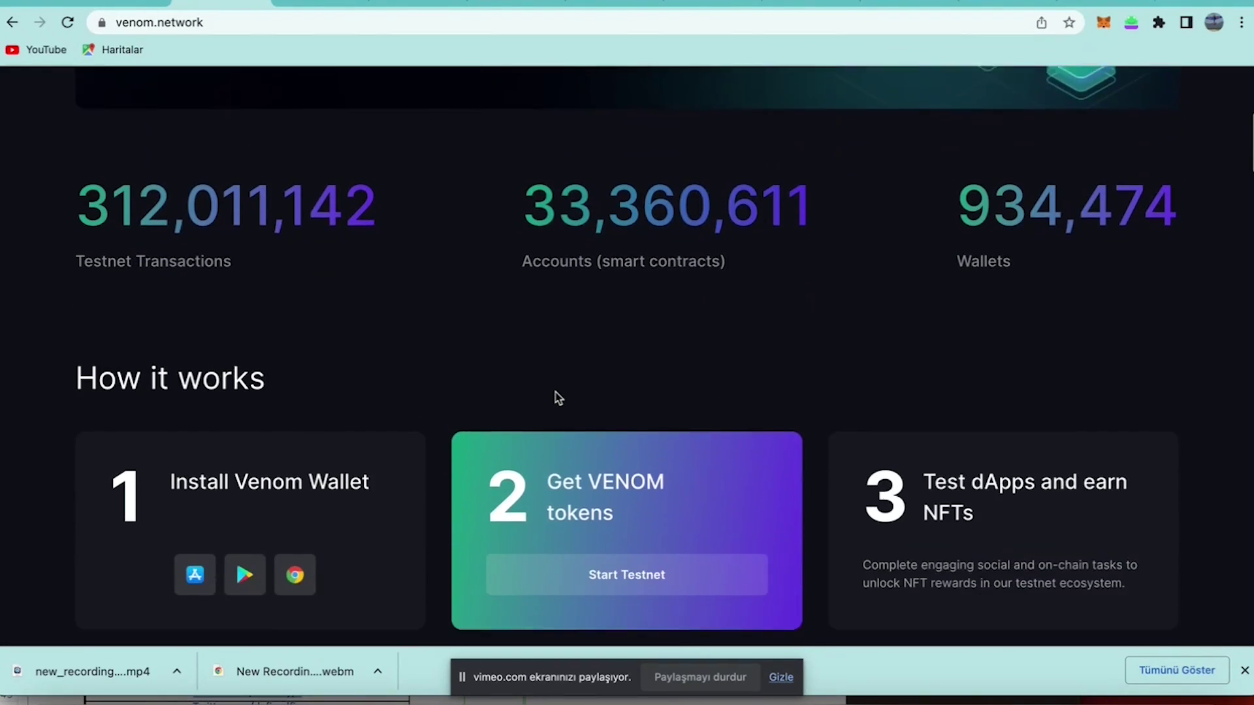
pyautogui.scroll(5, 557, 398)
pyautogui.scroll(1, 558, 399)
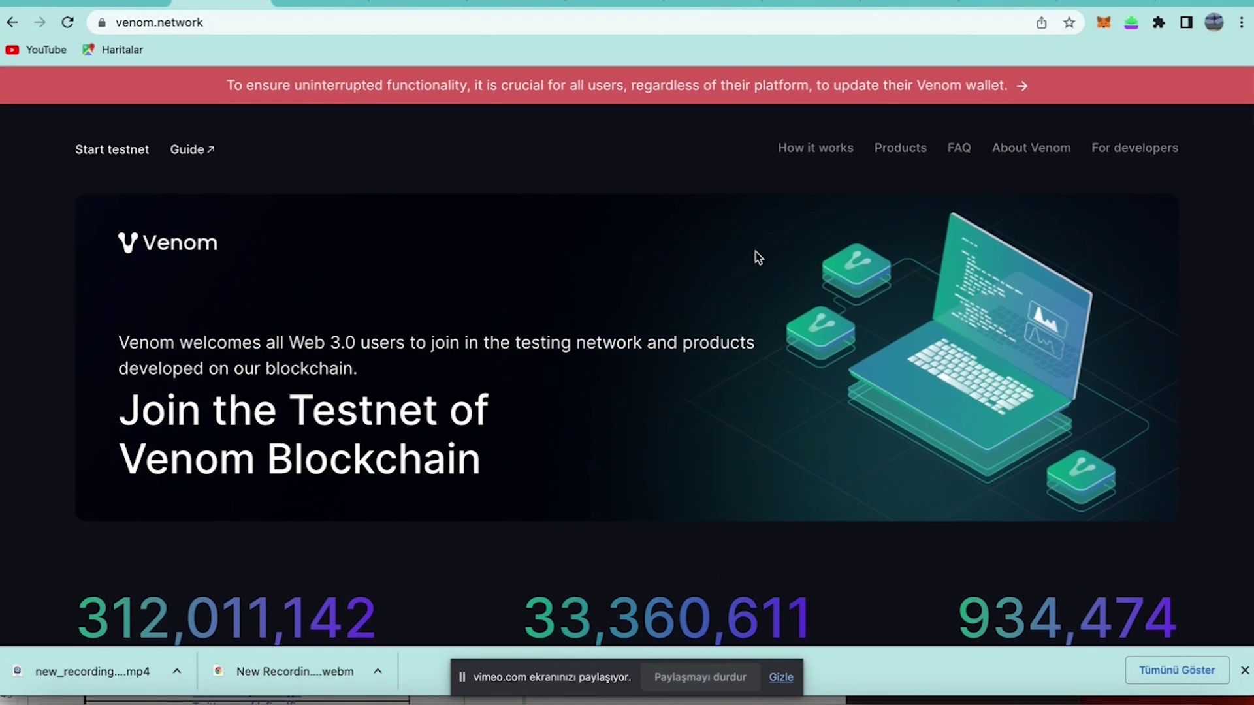
pyautogui.scroll(-3, 829, 190)
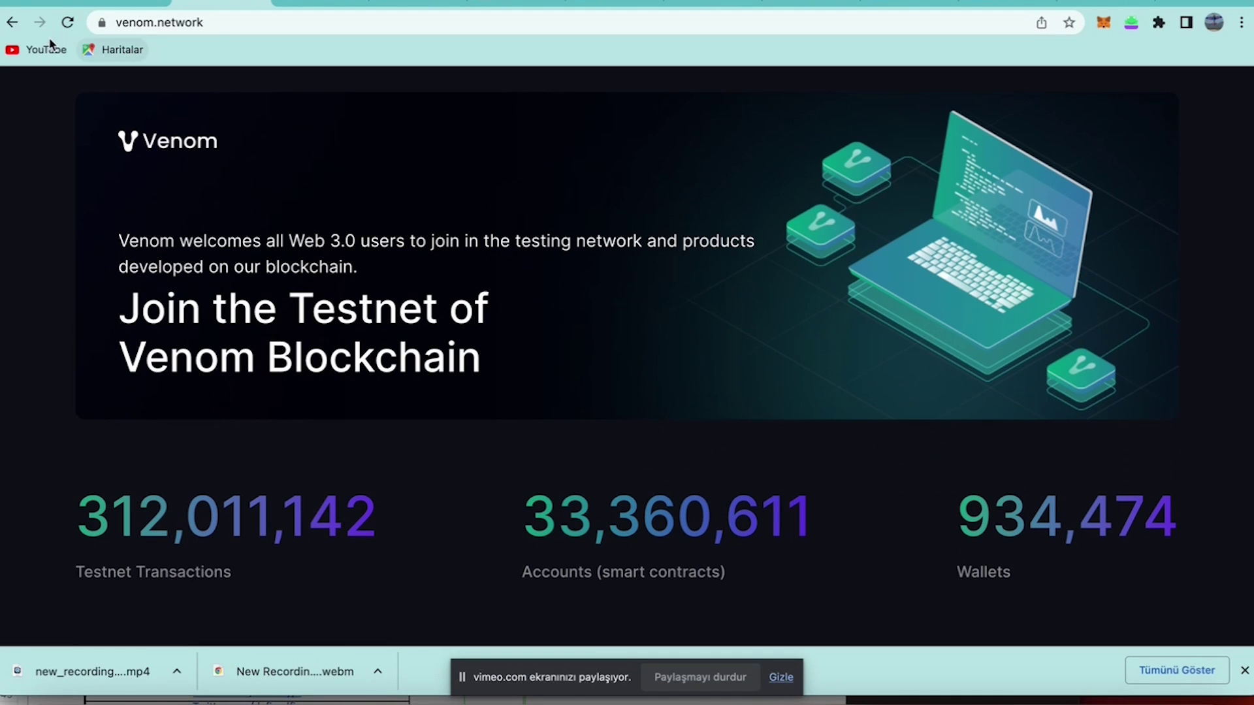
# Go back to the tasks page and open the VenomStake project card (0 of 2 tasks completed)
pyautogui.click(12, 25)
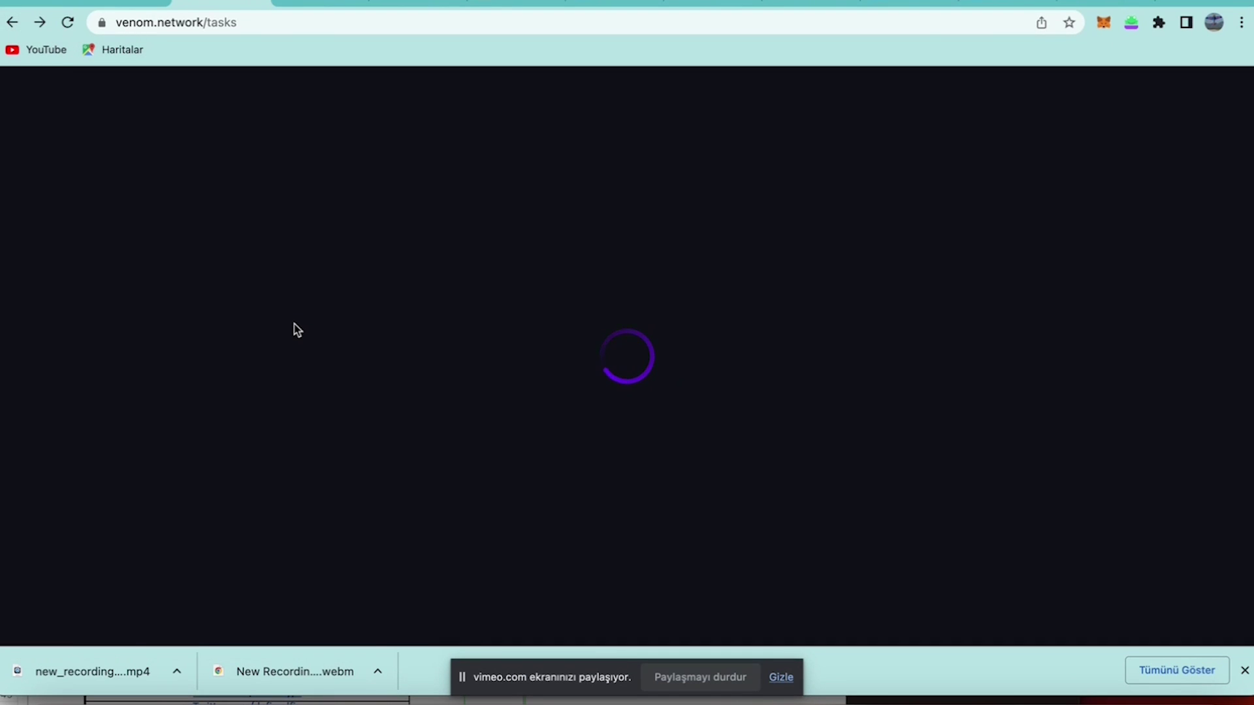
pyautogui.scroll(-1, 297, 328)
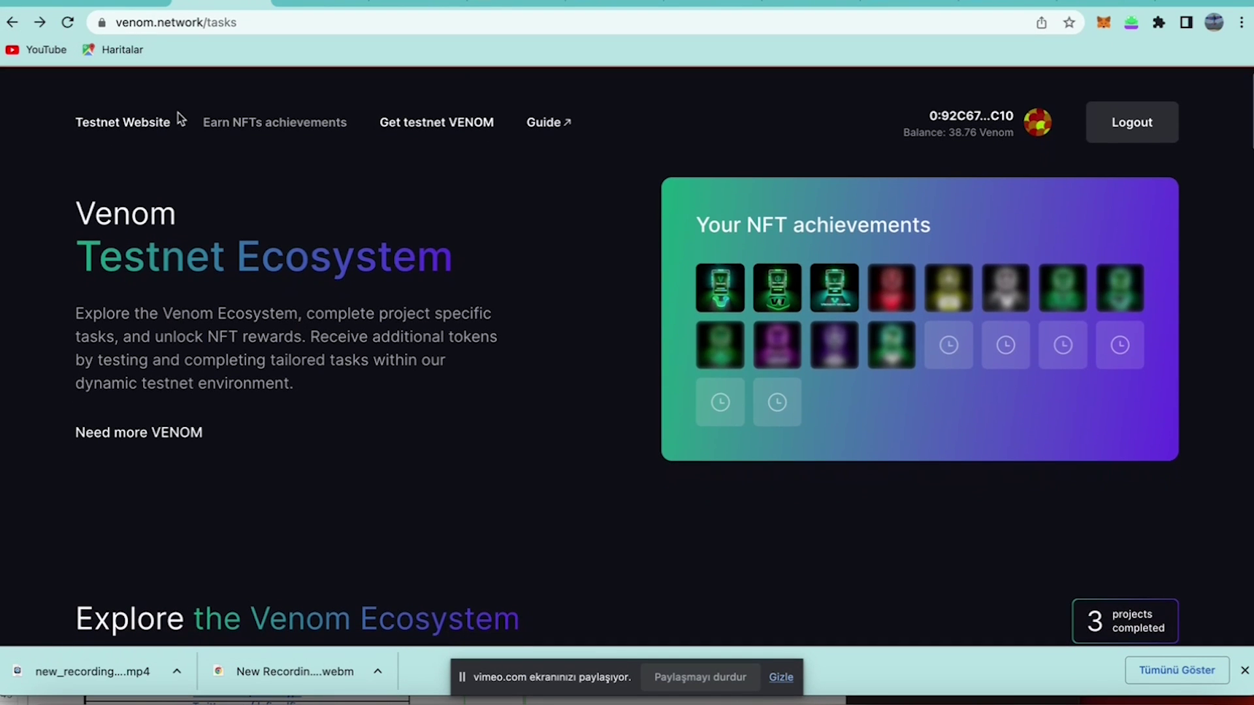
pyautogui.scroll(-8, 242, 165)
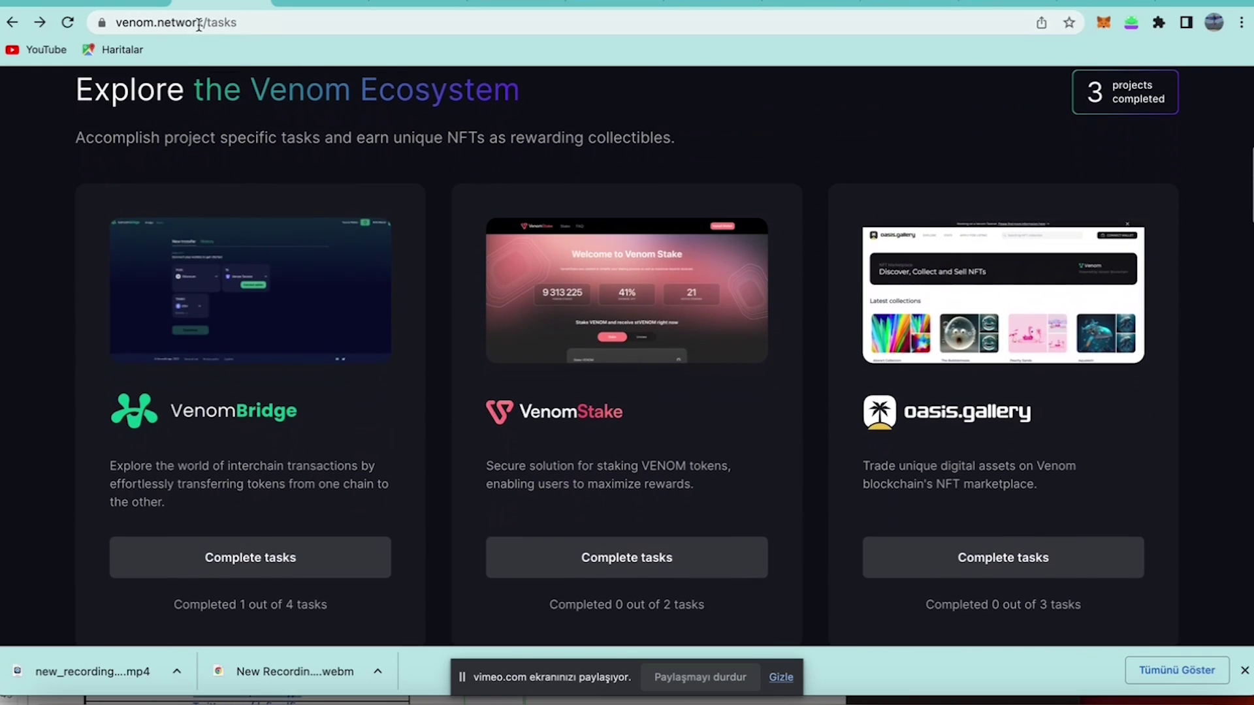
pyautogui.scroll(-2, 300, 261)
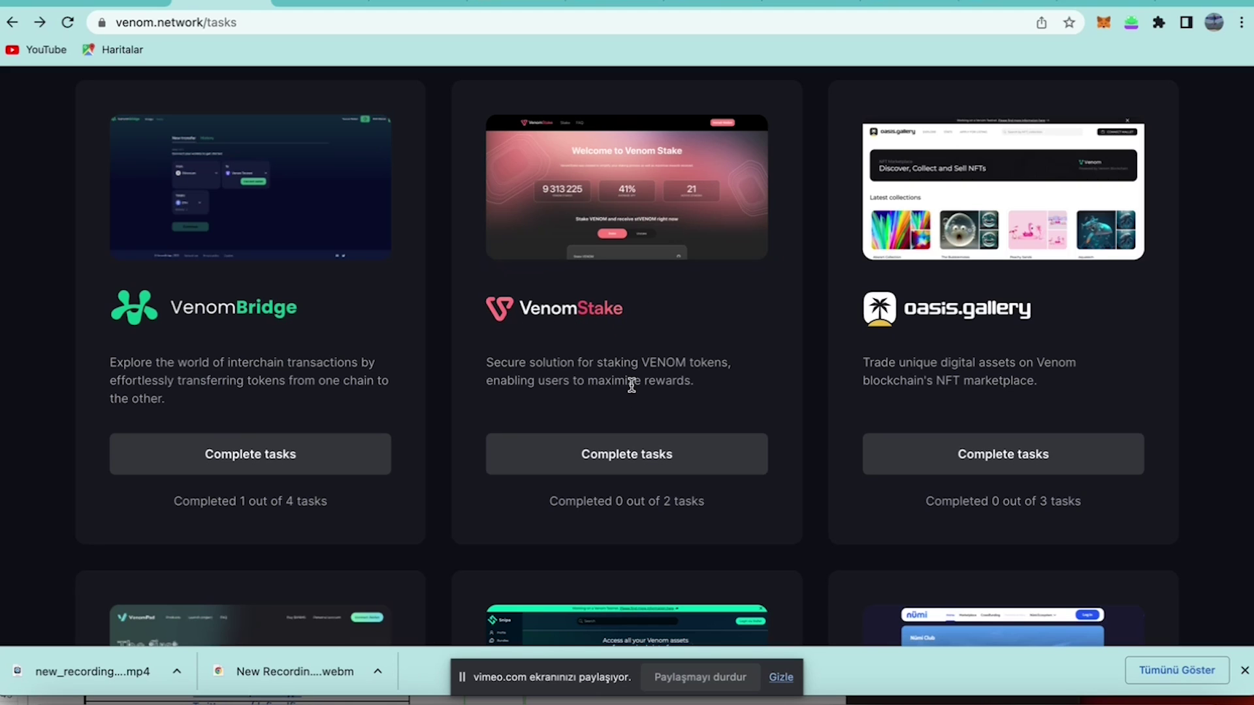
pyautogui.click(671, 452)
# Scroll to the Stake VENOM and Mint NFT task cards and run Check on Stake VENOM
pyautogui.scroll(-4, 658, 470)
pyautogui.scroll(-5, 658, 474)
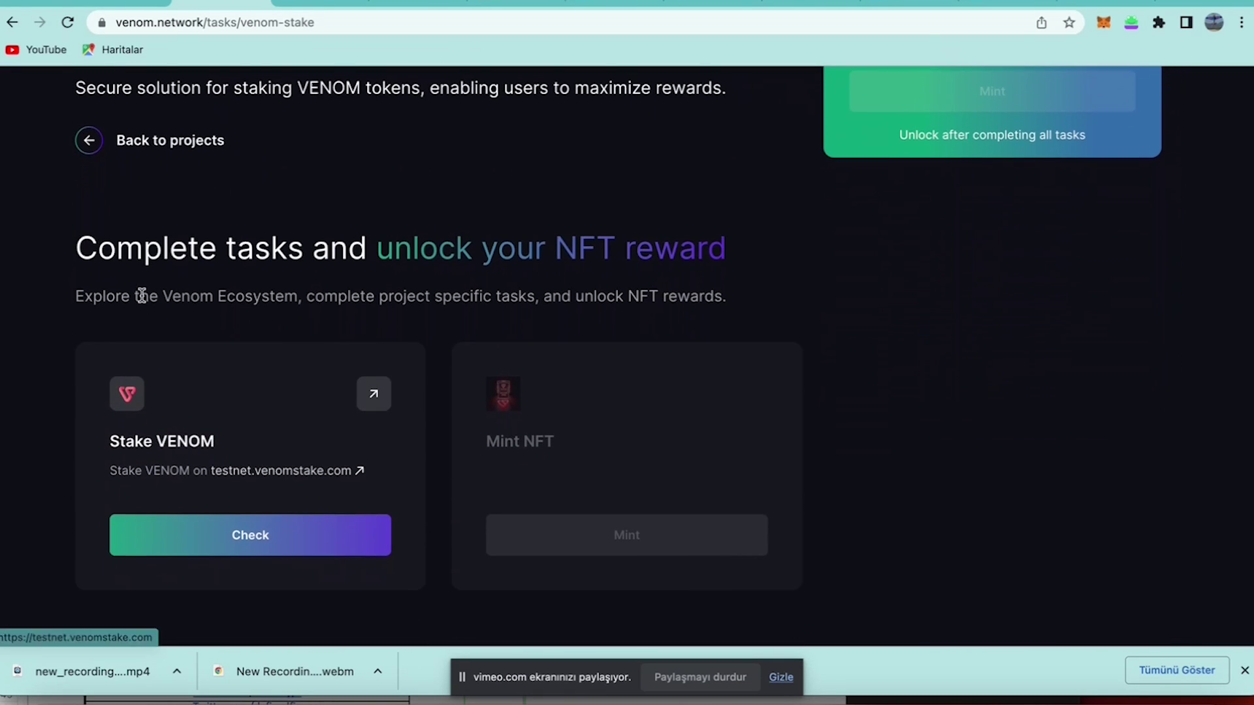
pyautogui.scroll(1, 141, 293)
pyautogui.scroll(-2, 140, 294)
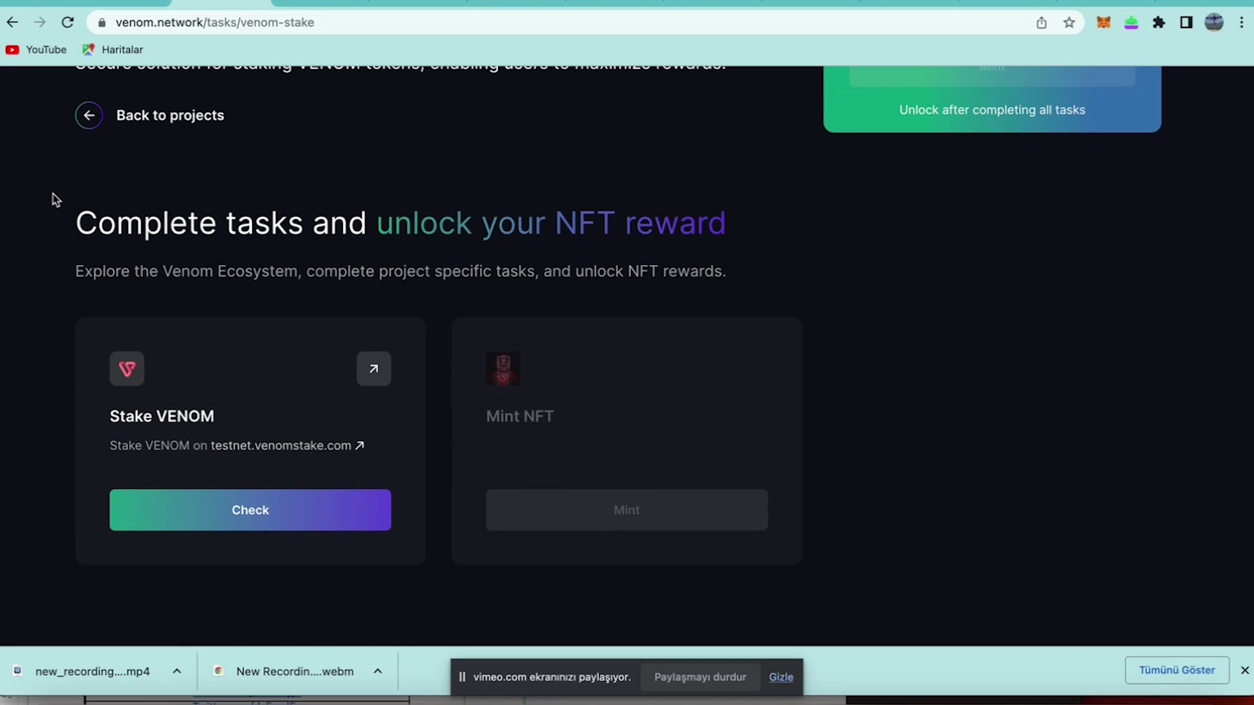
pyautogui.scroll(2, 49, 201)
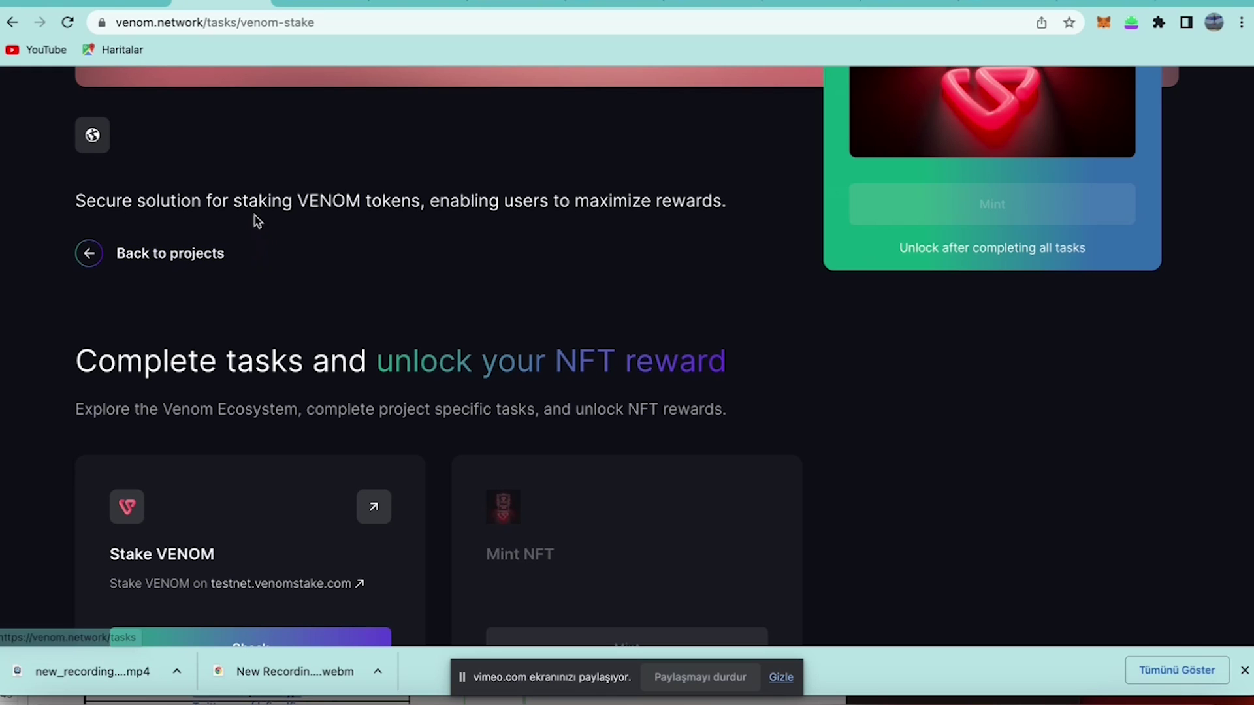
pyautogui.scroll(-4, 384, 235)
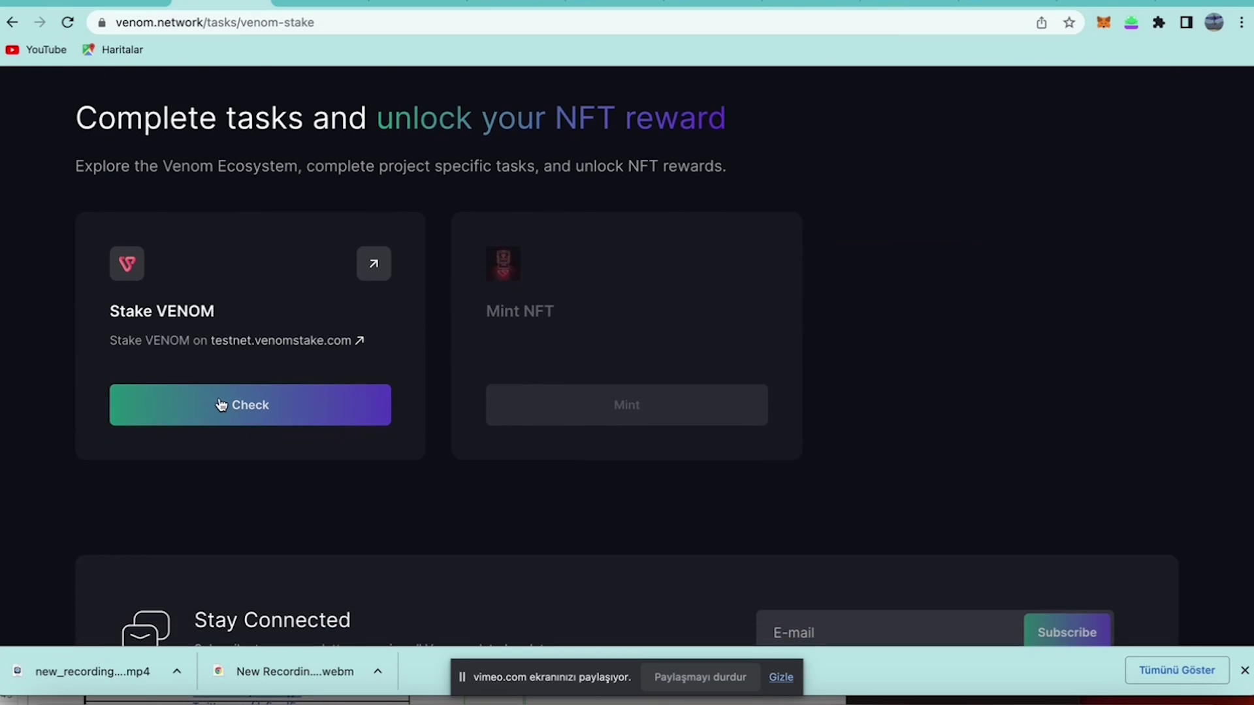
pyautogui.click(220, 405)
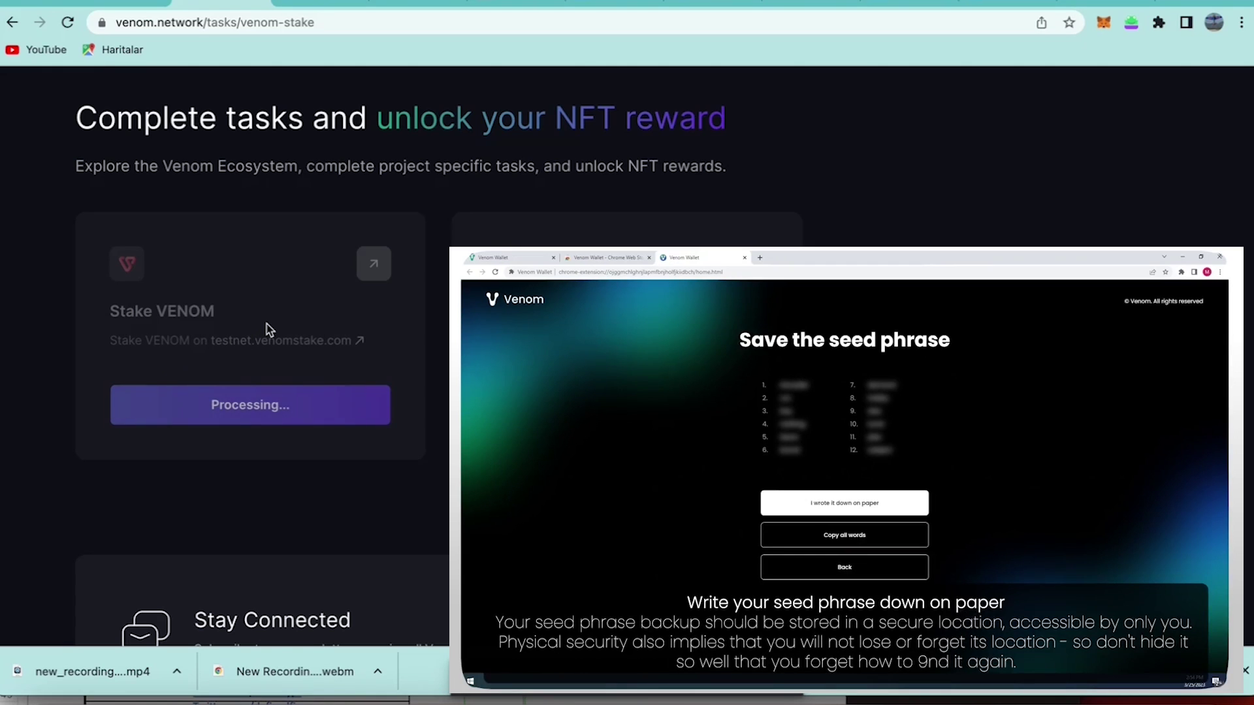
# Open the testnet.venomstake.com staking site (14,605,895 VENOM staked, 35% APY) and begin connecting a wallet
pyautogui.scroll(6, 267, 324)
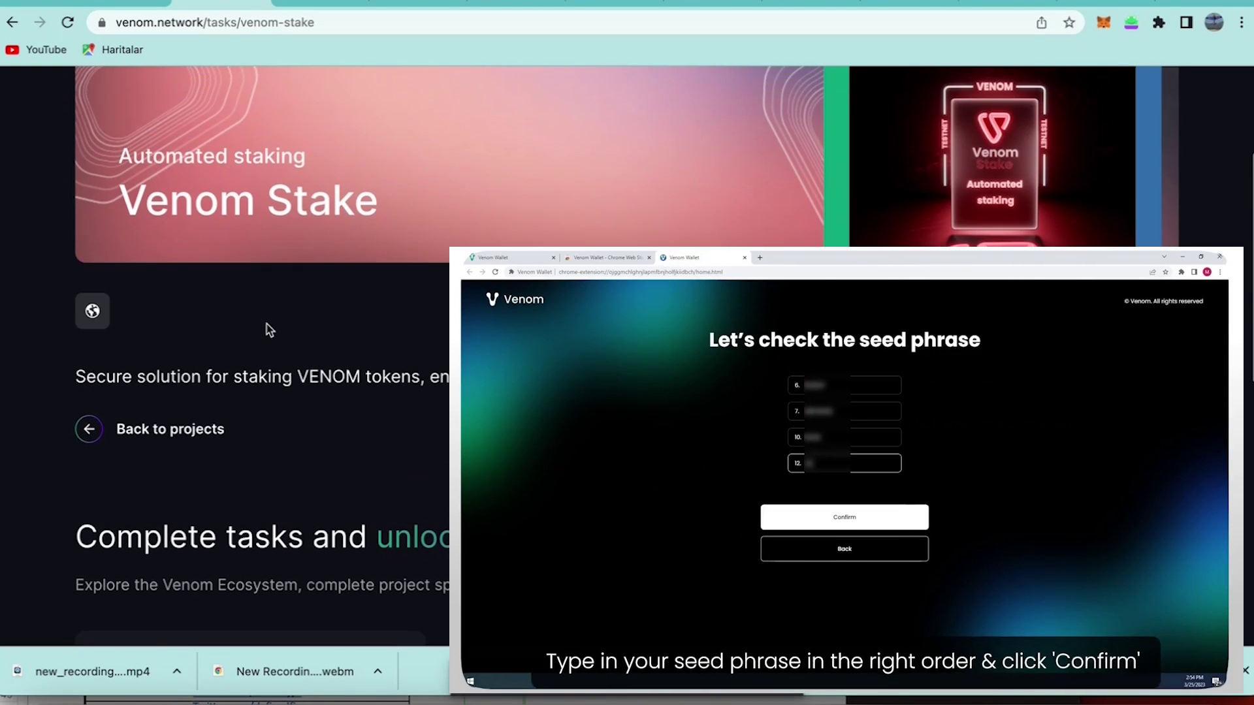
pyautogui.scroll(-5, 267, 324)
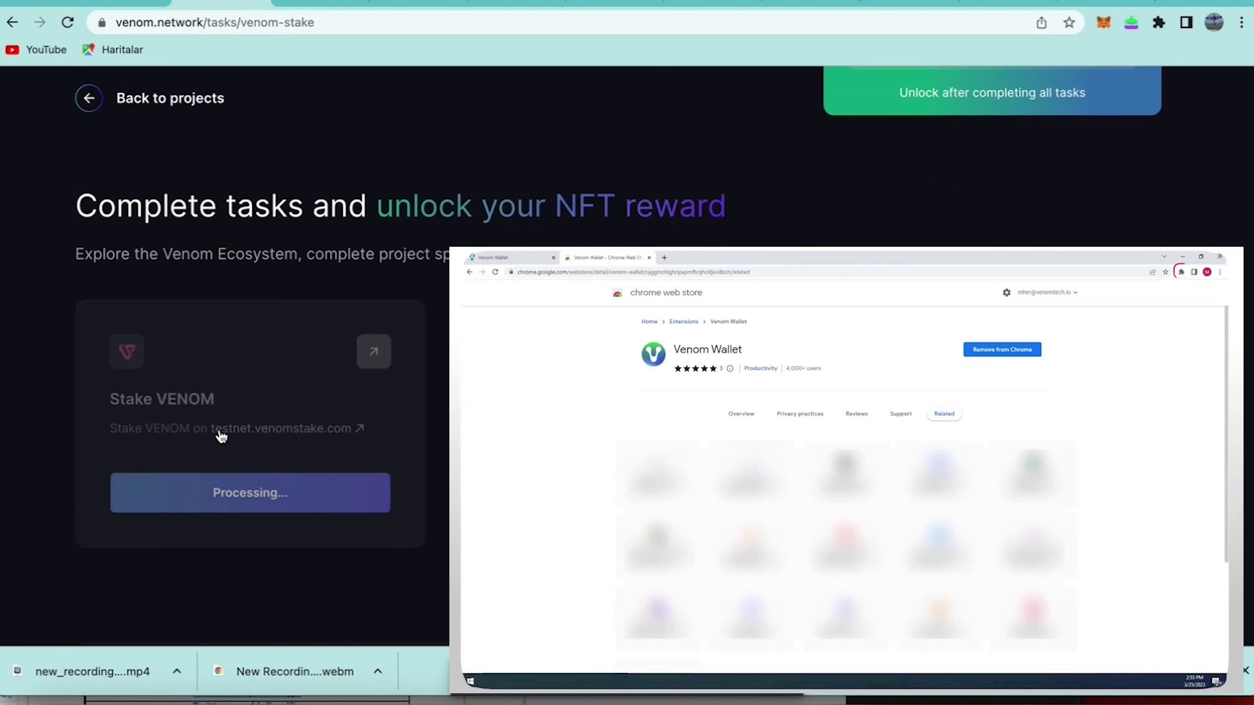
pyautogui.click(218, 429)
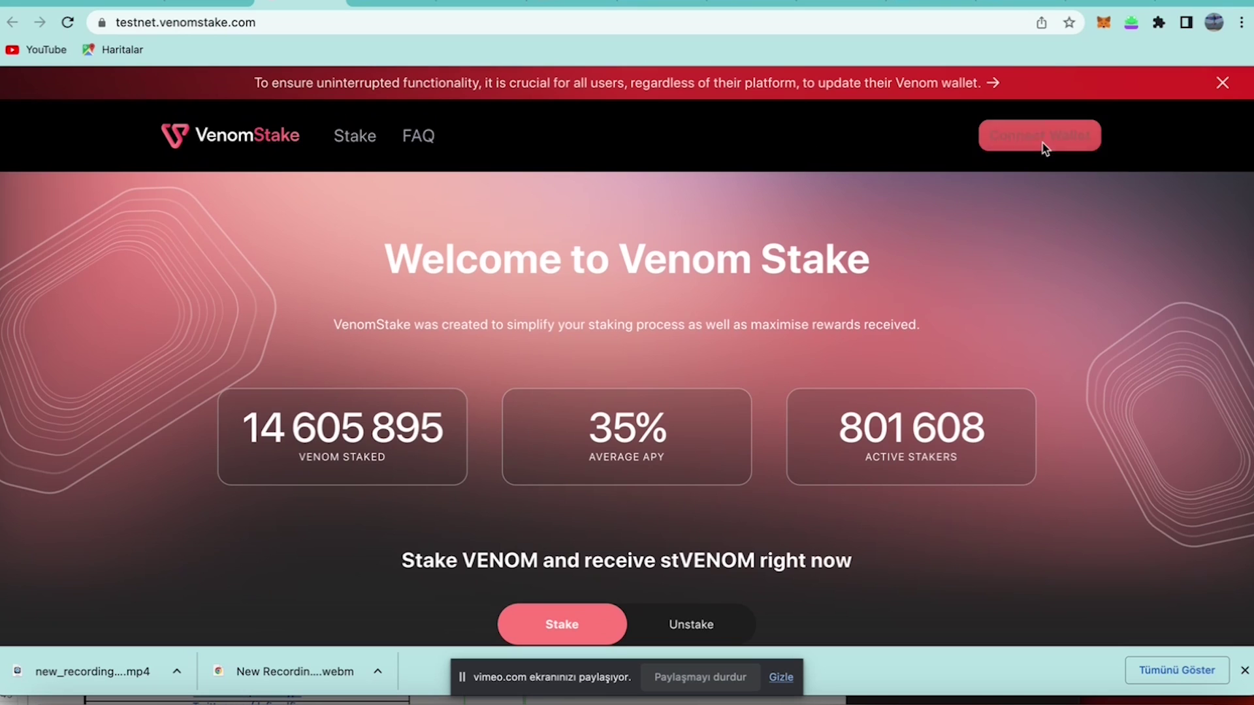
pyautogui.click(1041, 143)
# Connect the Venom Chrome Extension wallet, showing a 38.756696637 VENOM balance and 0 stVENOM staked
pyautogui.click(628, 302)
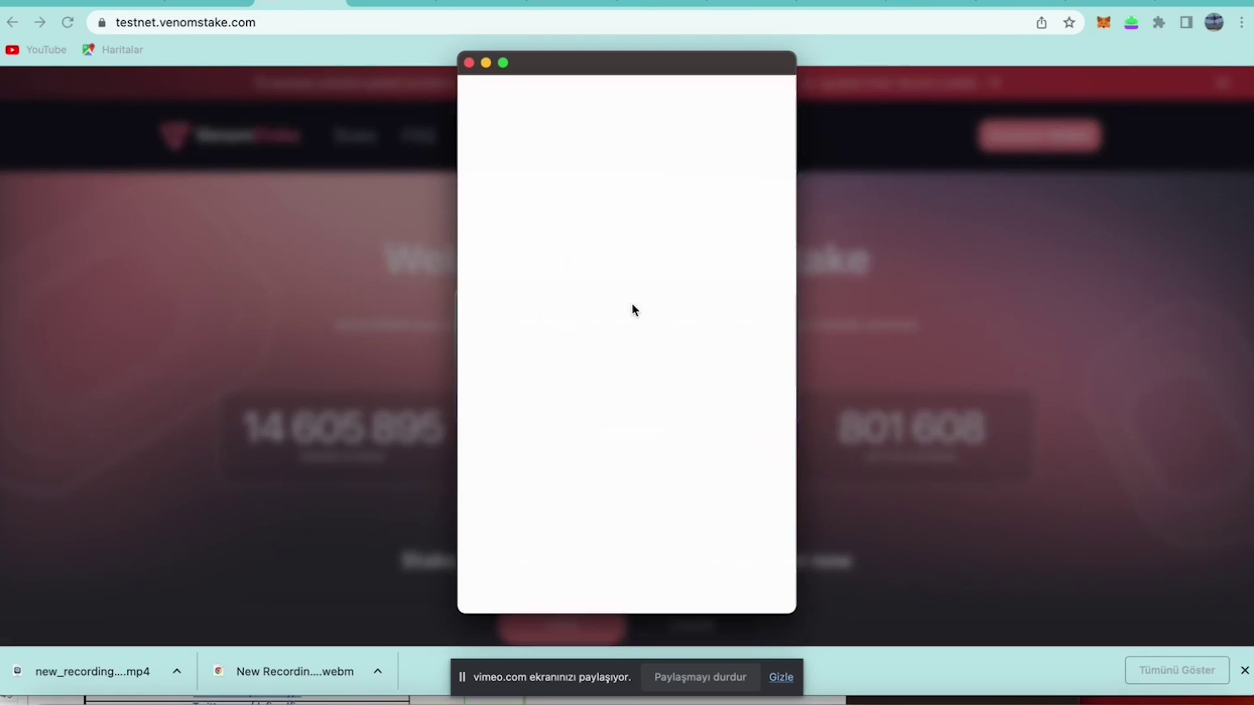
pyautogui.click(631, 583)
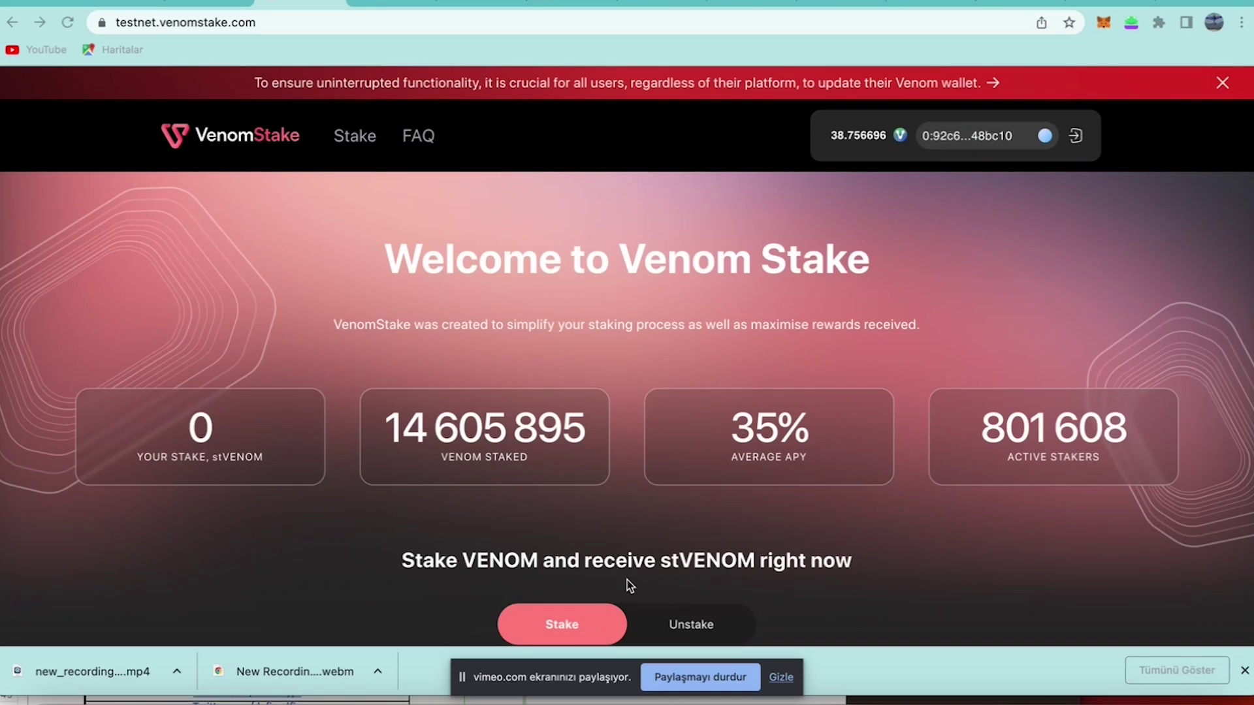
pyautogui.scroll(-3, 507, 302)
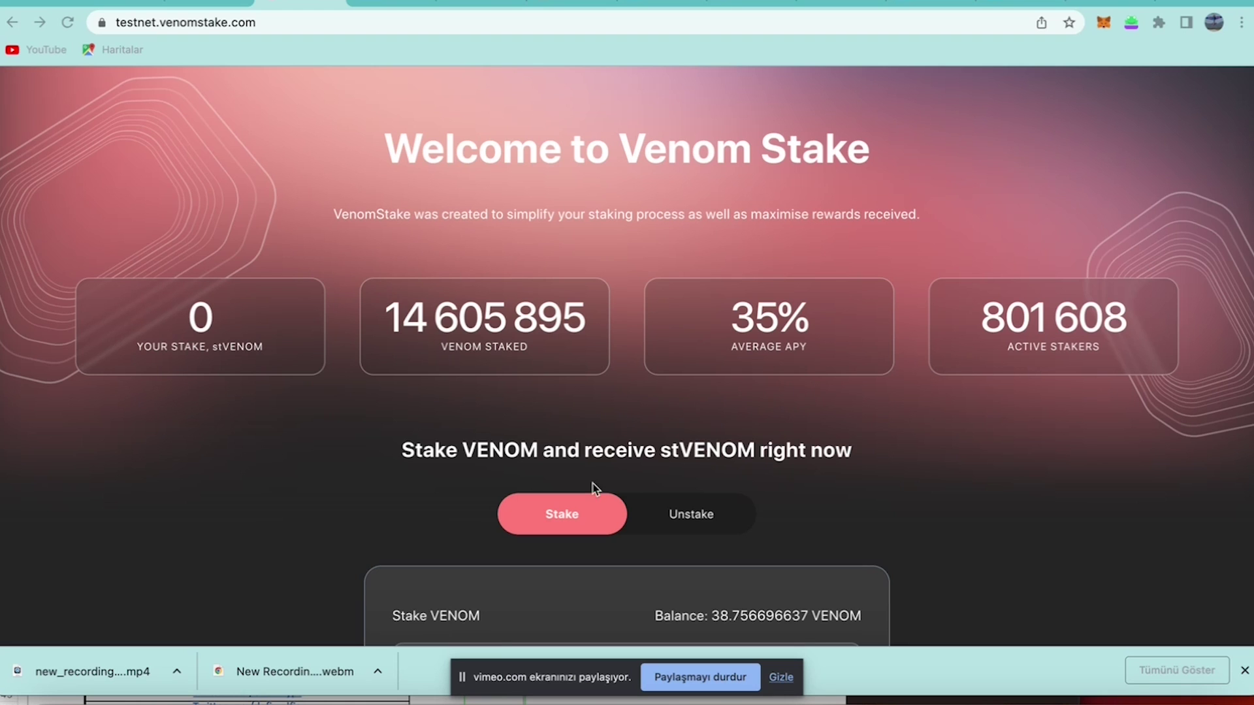
# Enter a 5 VENOM stake (4.429840645 stVENOM to receive) and submit it for wallet confirmation
pyautogui.scroll(-5, 574, 507)
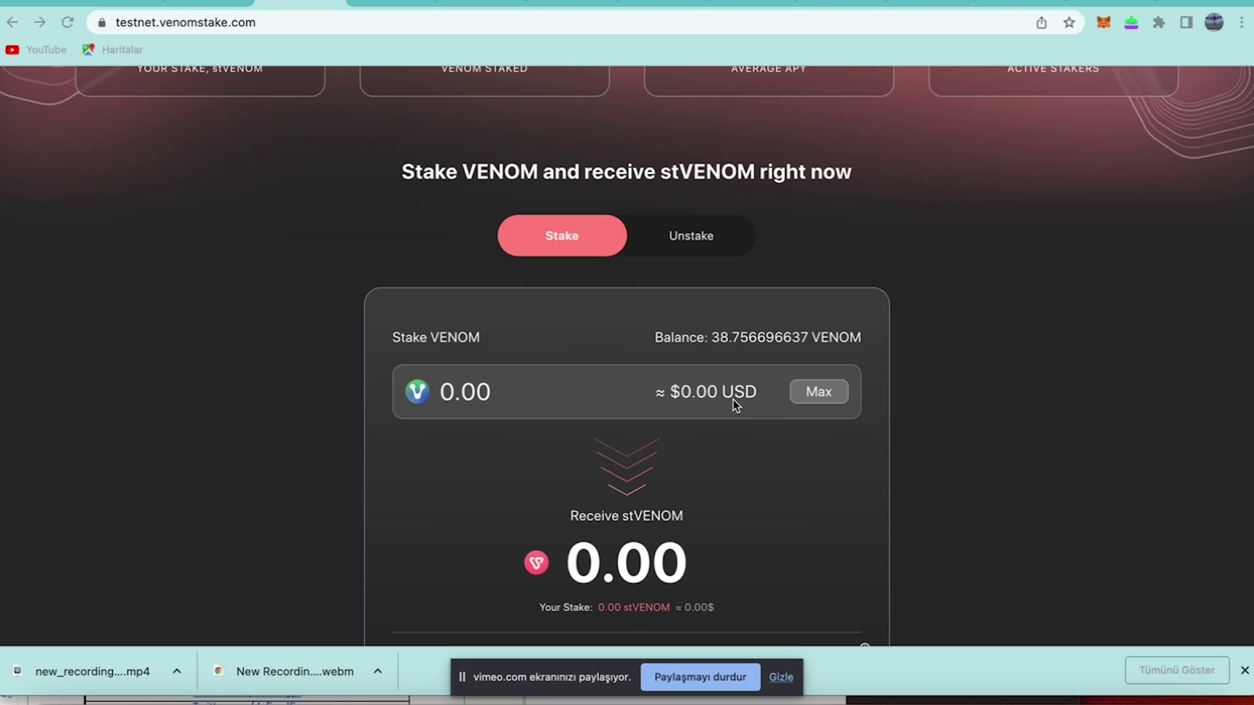
pyautogui.scroll(-1, 643, 399)
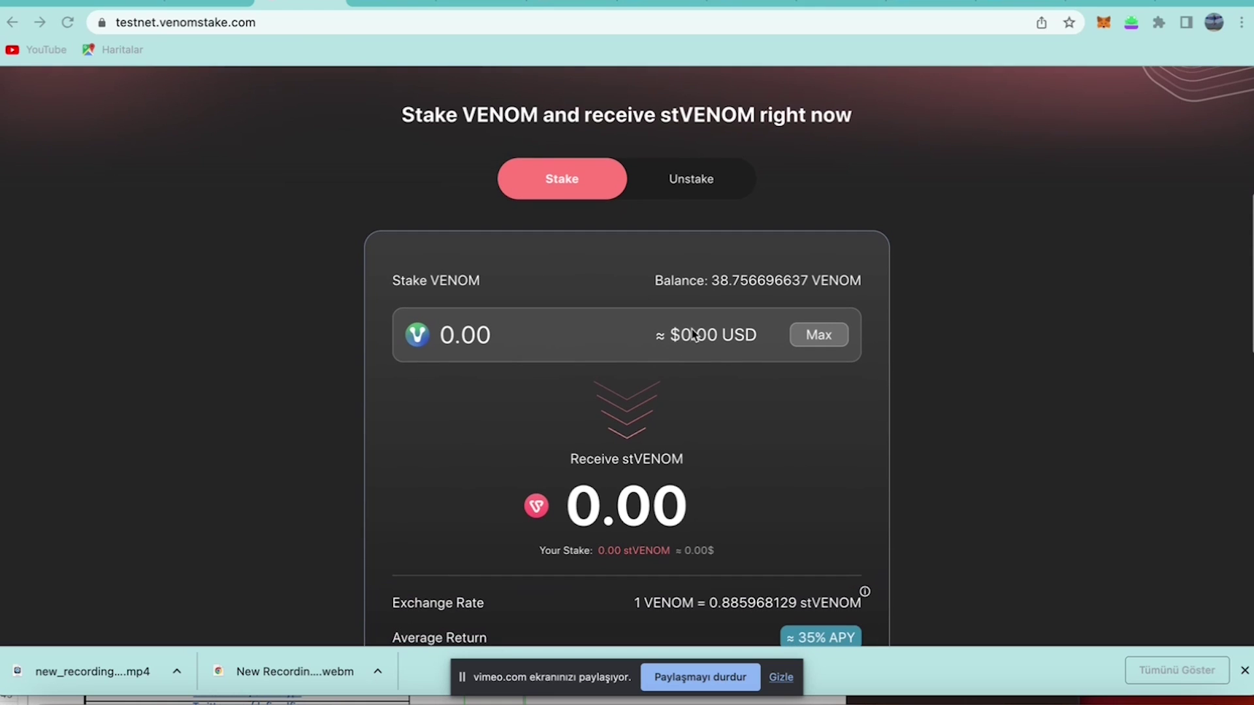
pyautogui.click(746, 341)
pyautogui.write('1')
pyautogui.press('BackSpace')
pyautogui.write('5')
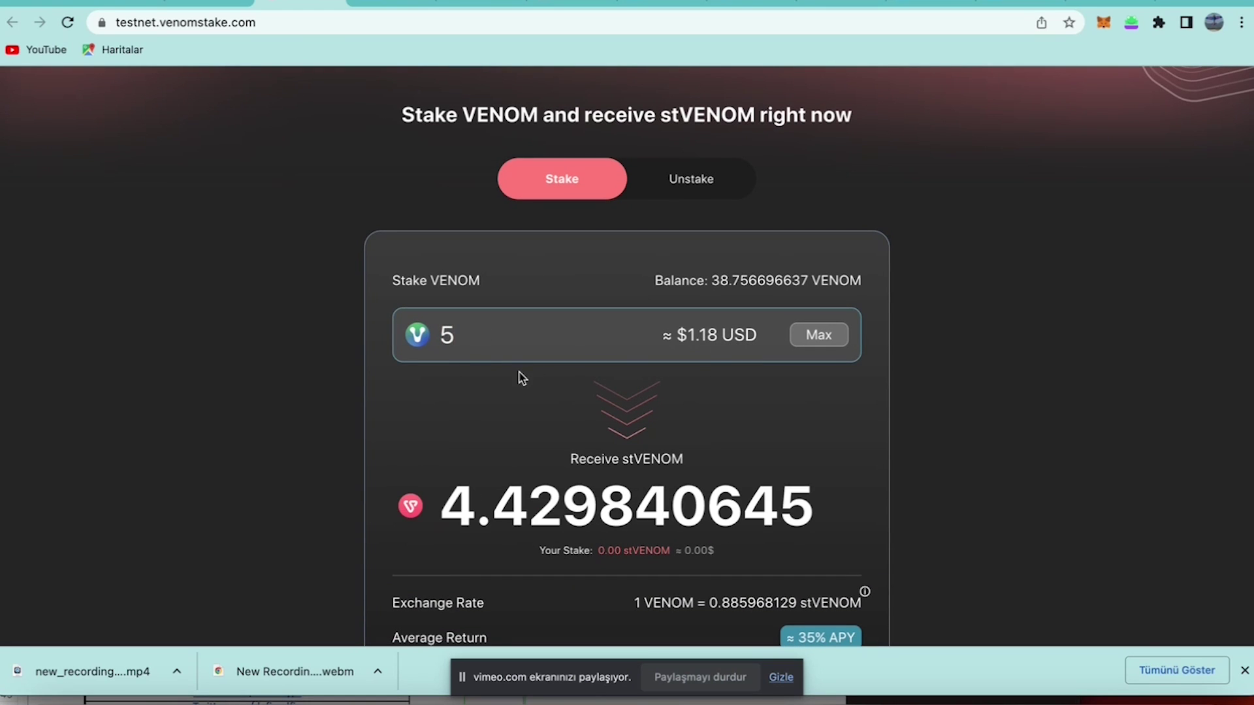
pyautogui.scroll(-4, 335, 423)
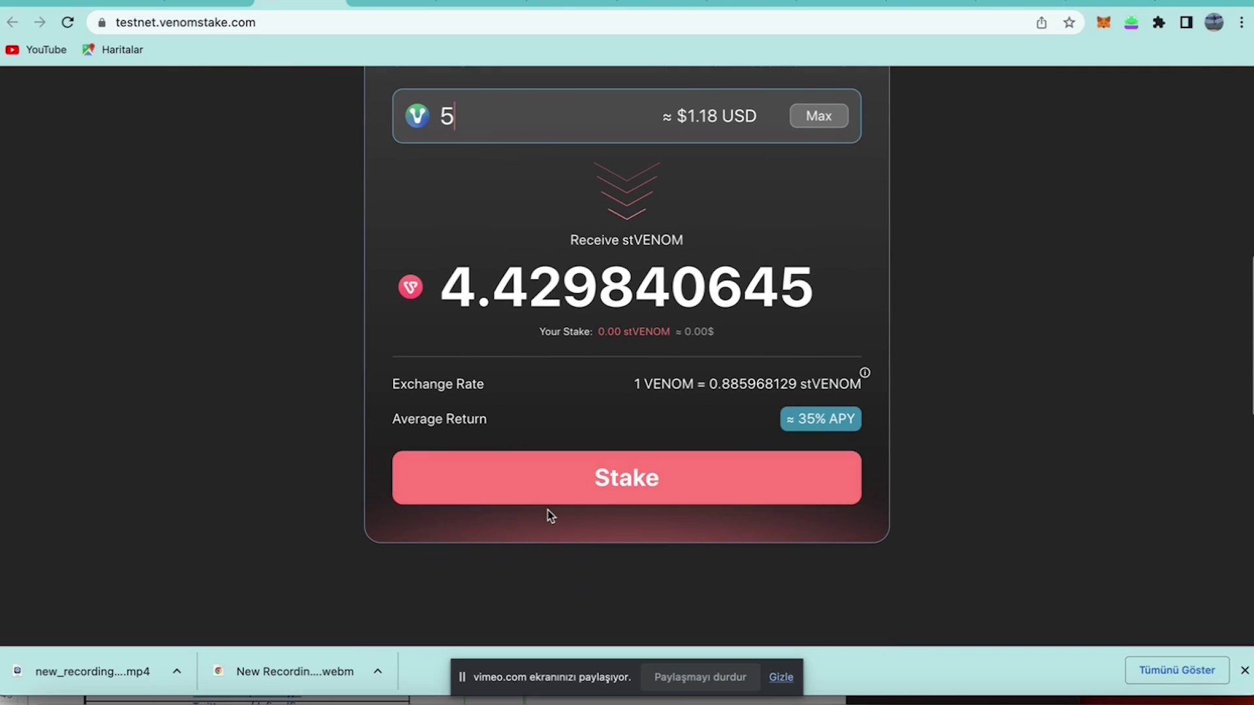
pyautogui.click(624, 484)
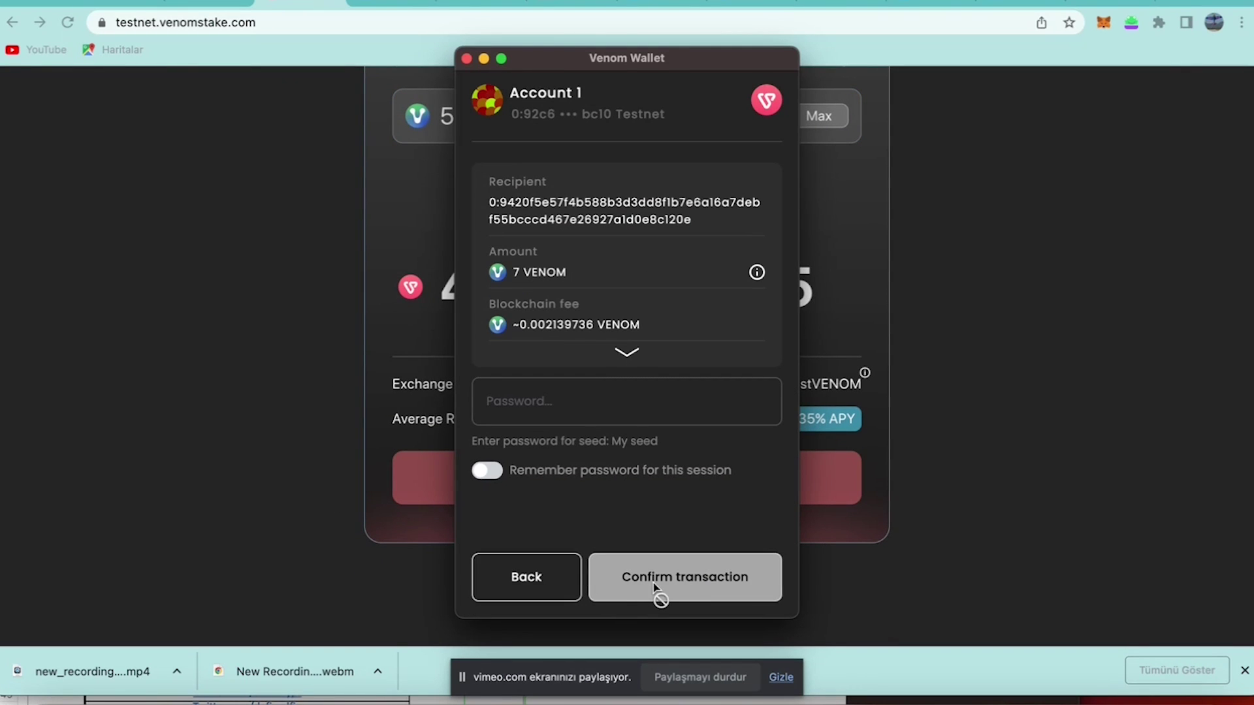
# Enter the wallet password and confirm sending 5 VENOM for 4.429840644 stVENOM
pyautogui.click(541, 414)
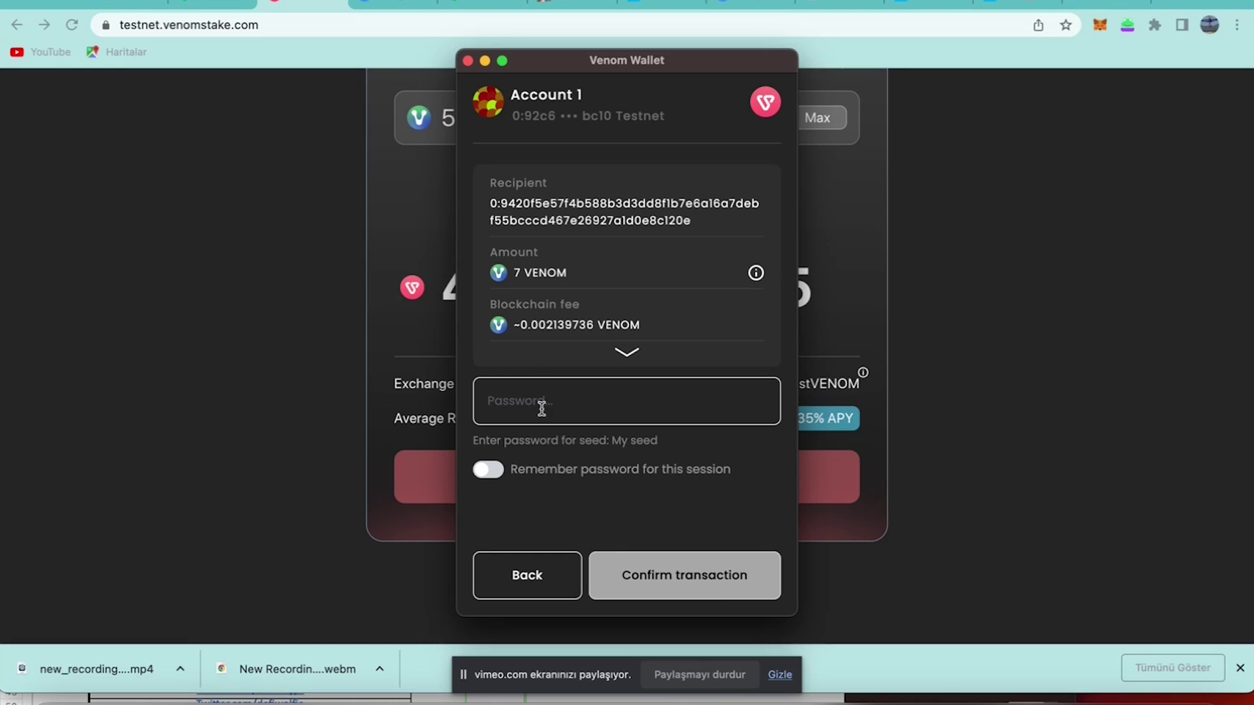
pyautogui.write('•')
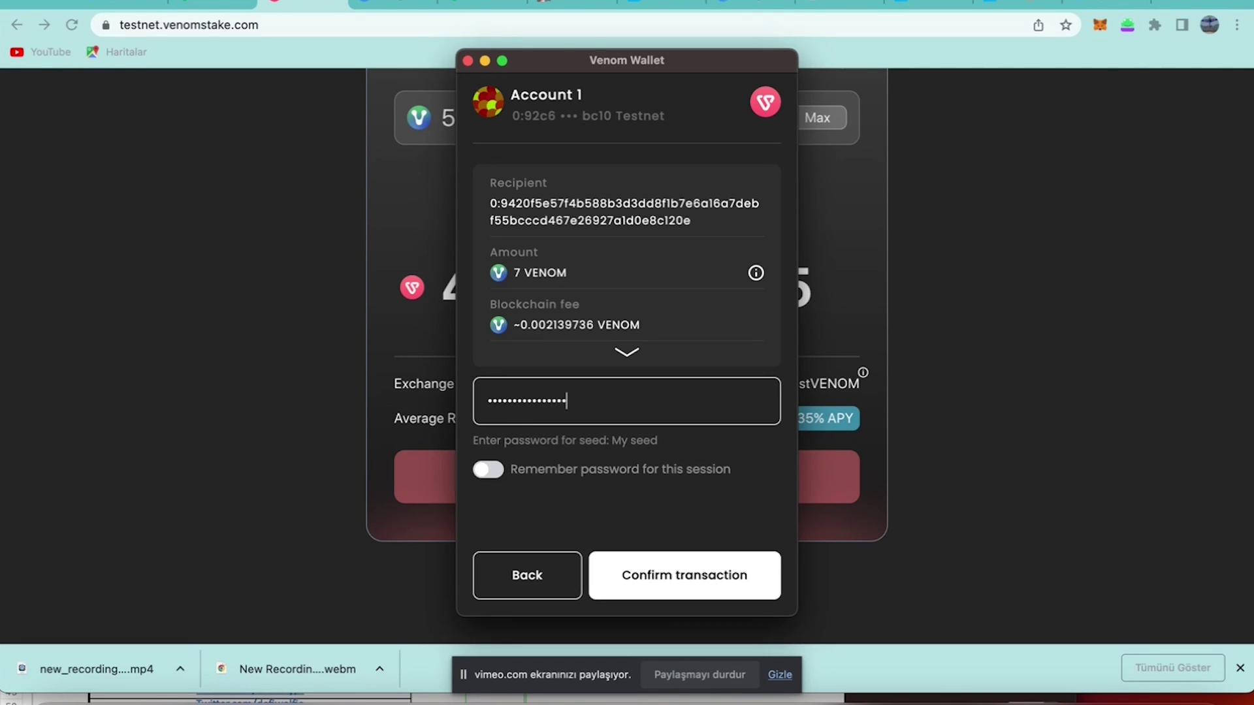
pyautogui.click(654, 583)
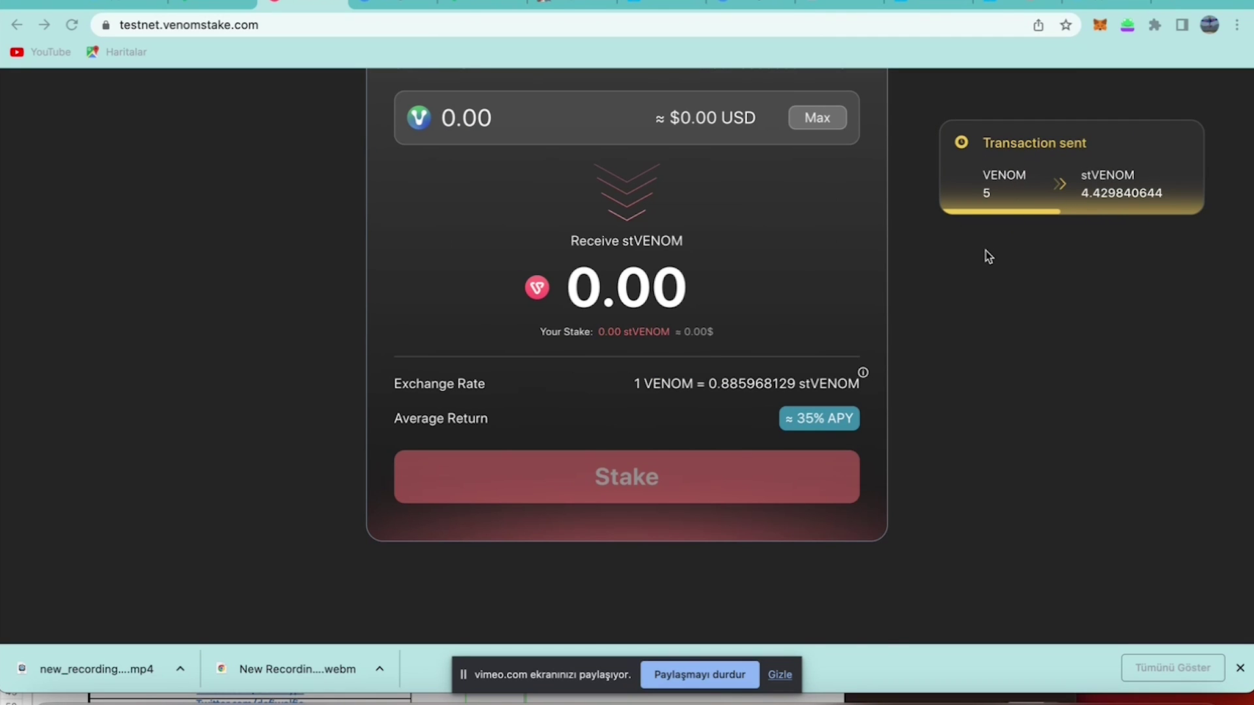
pyautogui.scroll(5, 986, 250)
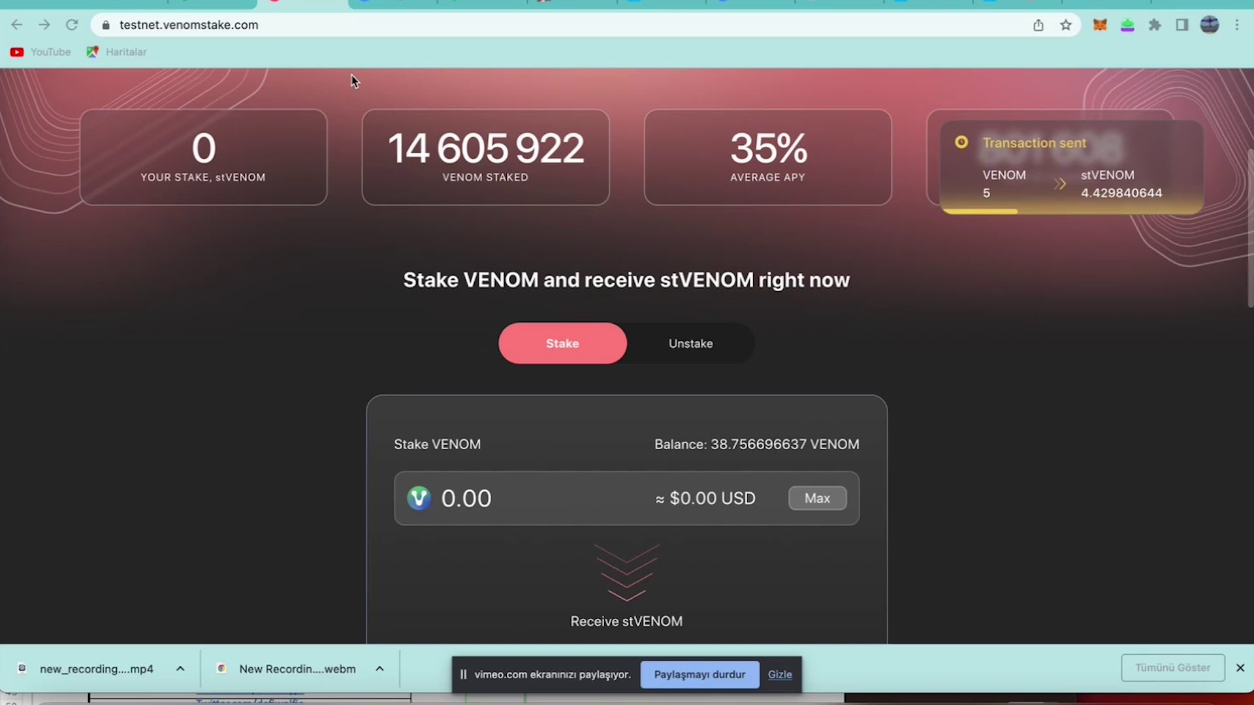
# On the venom.network tab, check the Stake VENOM task so it shows Done and unlocks Mint NFT
pyautogui.click(209, 7)
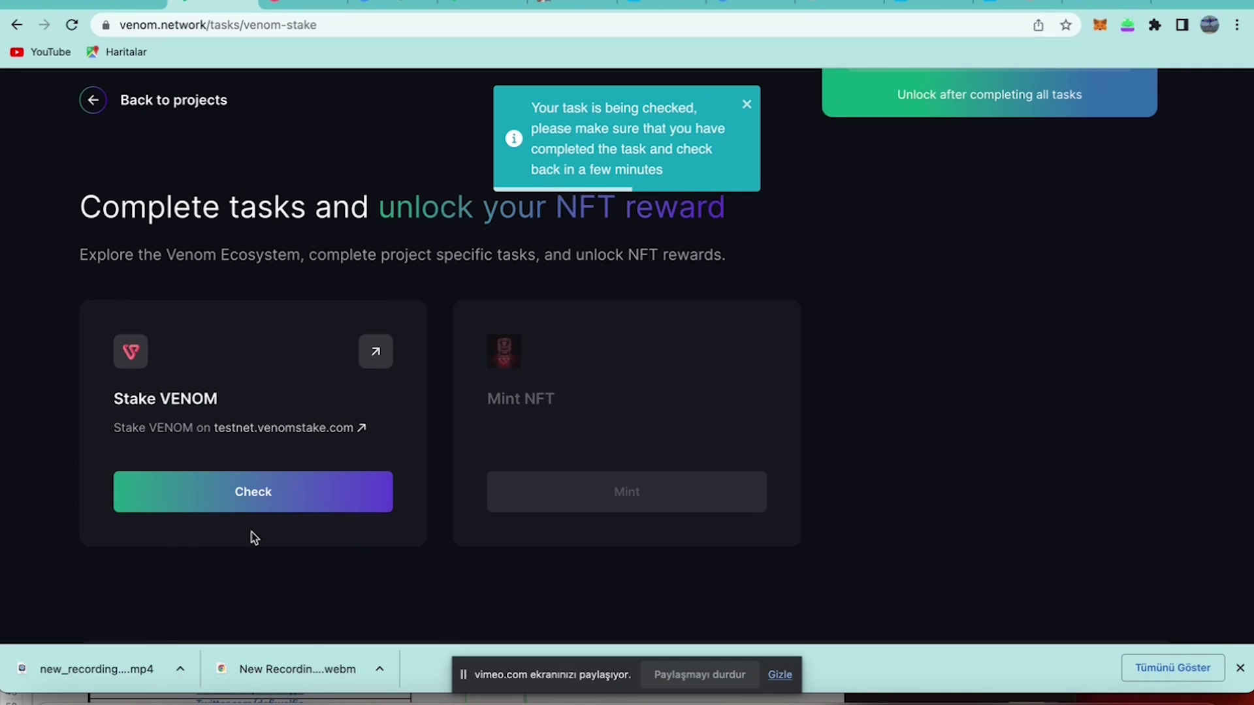
pyautogui.click(276, 504)
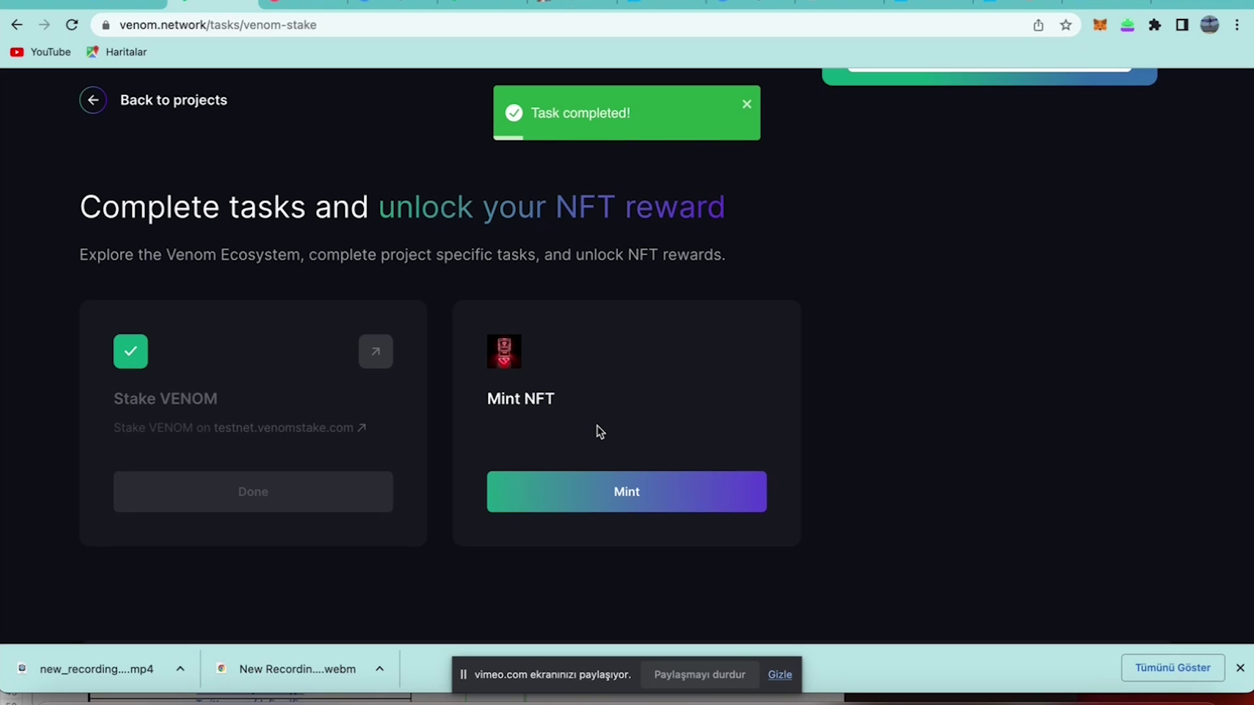
# Mint the Venom Stake NFT, confirming the 1 VENOM transaction with Remember password turned on
pyautogui.click(630, 508)
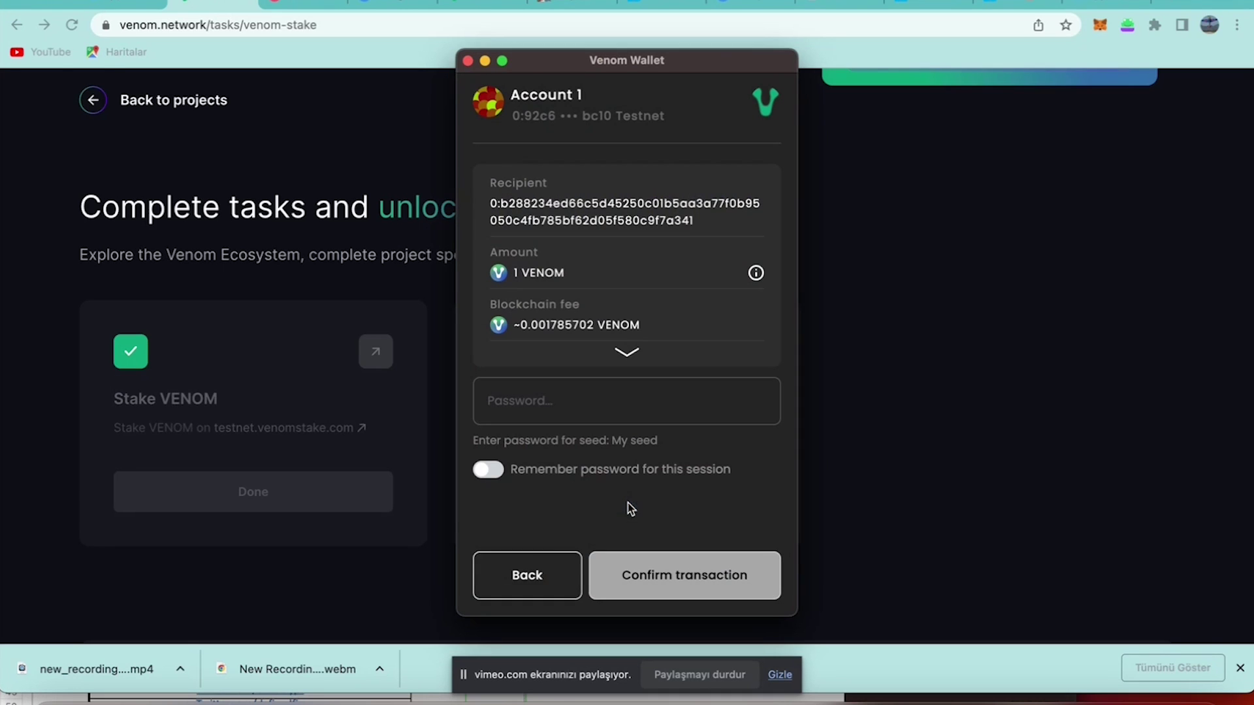
pyautogui.click(604, 410)
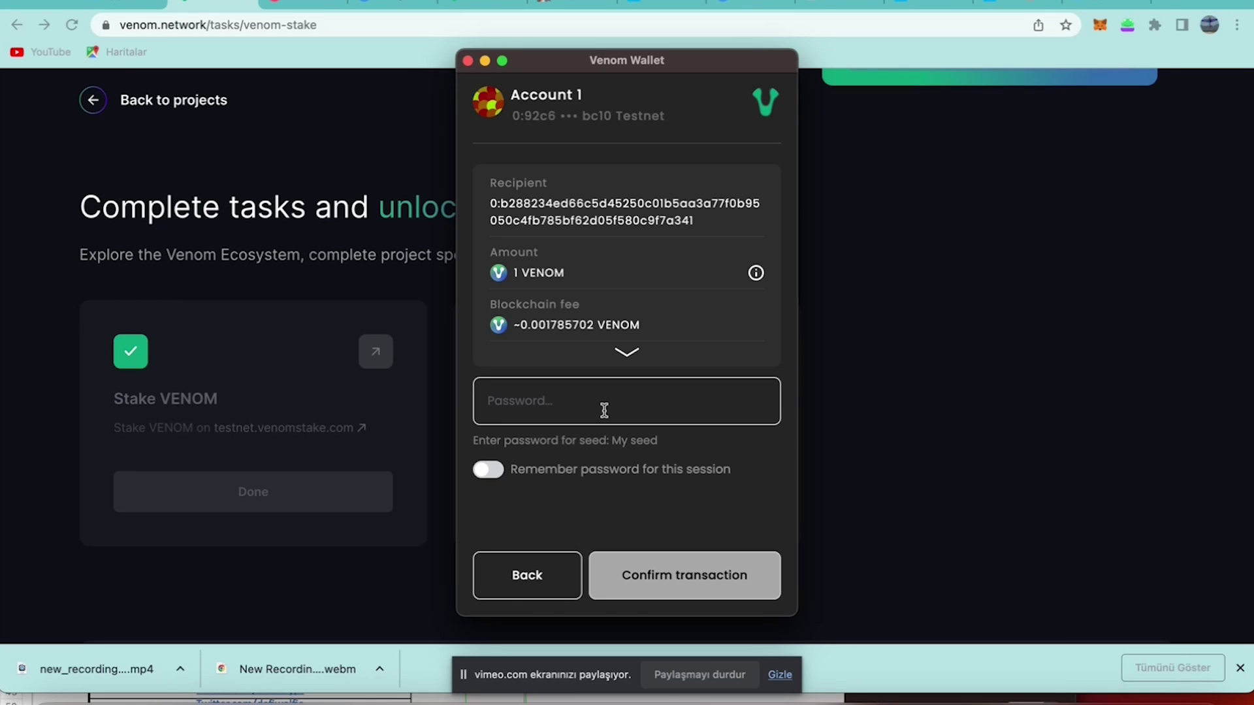
pyautogui.click(551, 468)
pyautogui.click(582, 399)
pyautogui.write('********')
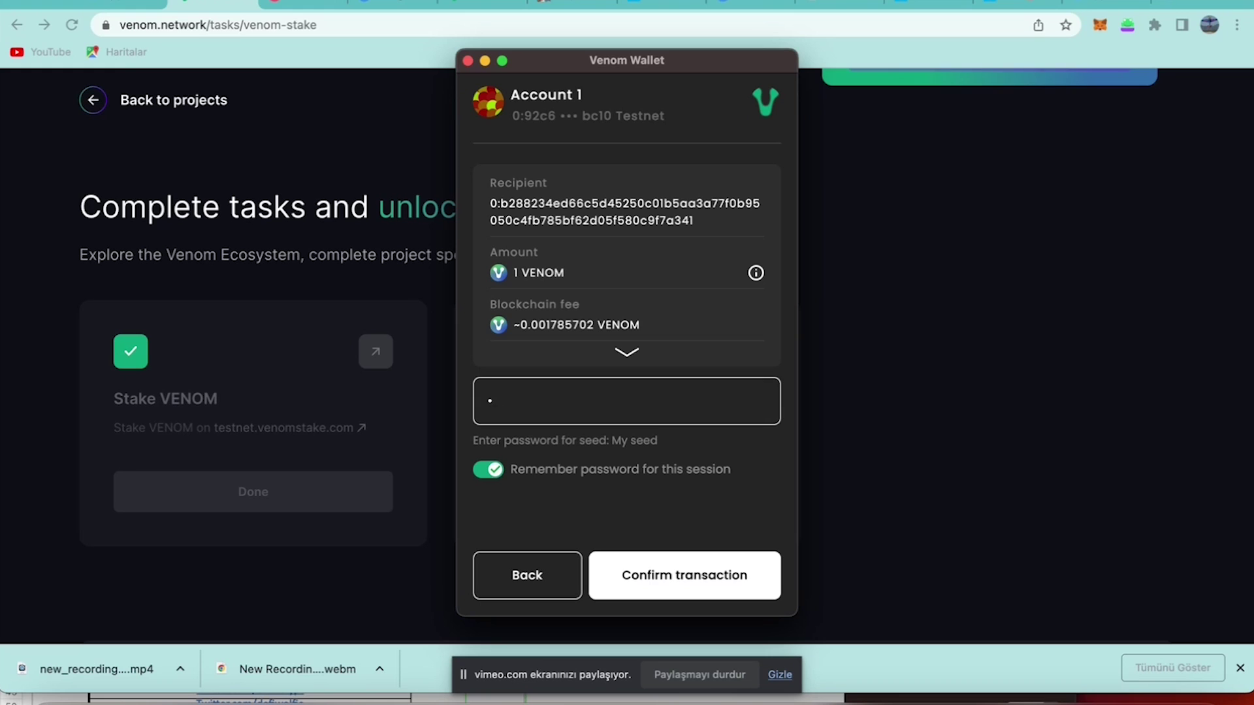
pyautogui.write('**********')
pyautogui.click(671, 590)
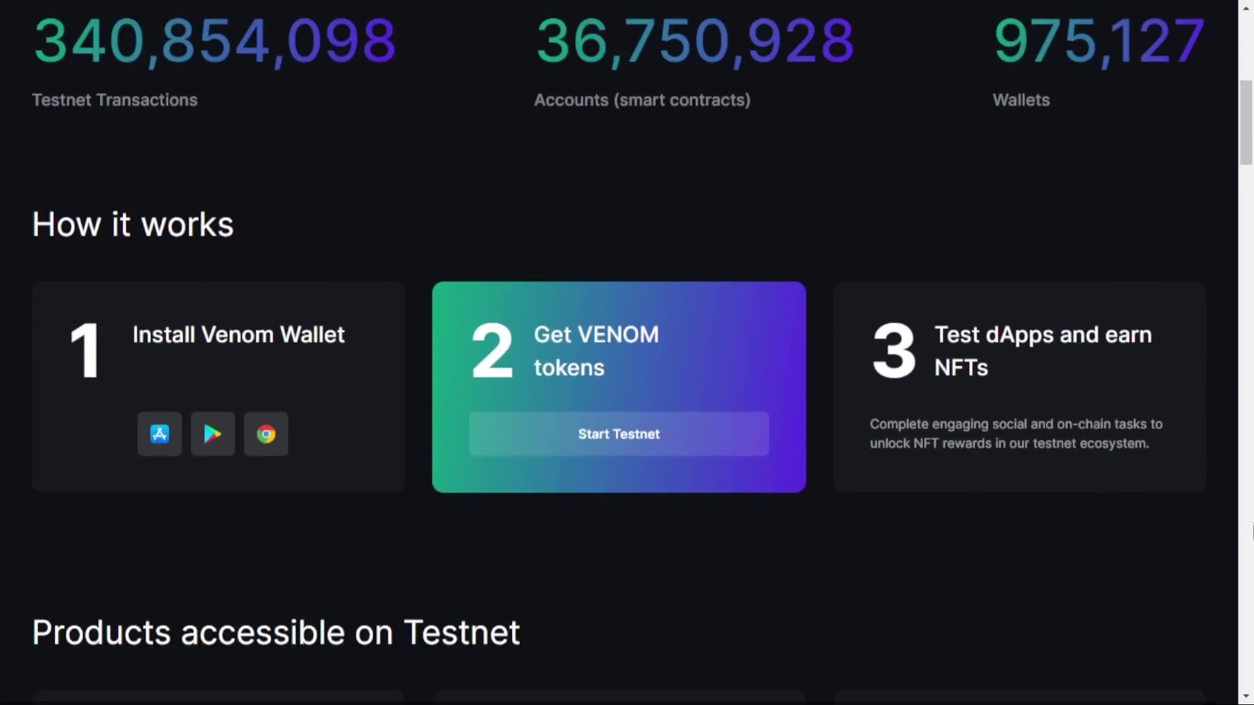
# Scroll through the Venom products list while the NFT mint finishes processing
pyautogui.scroll(-2, 626, 352)
pyautogui.scroll(-7, 1251, 532)
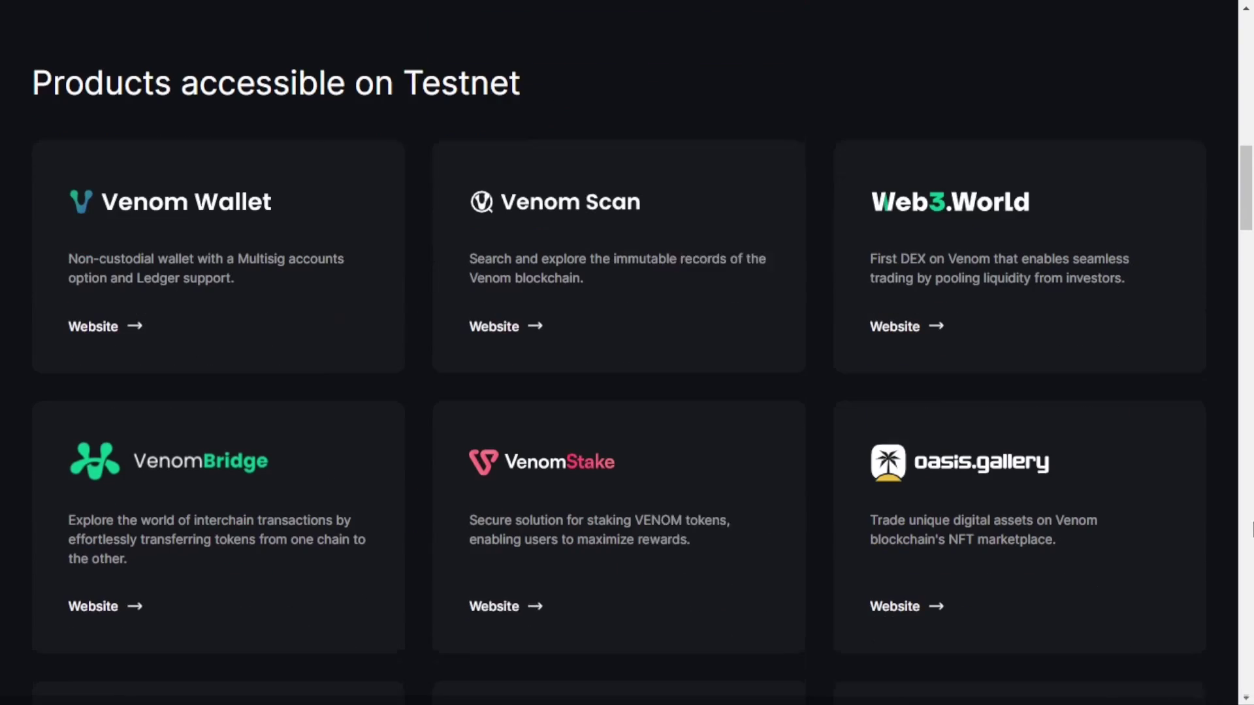
pyautogui.scroll(-10, 1251, 530)
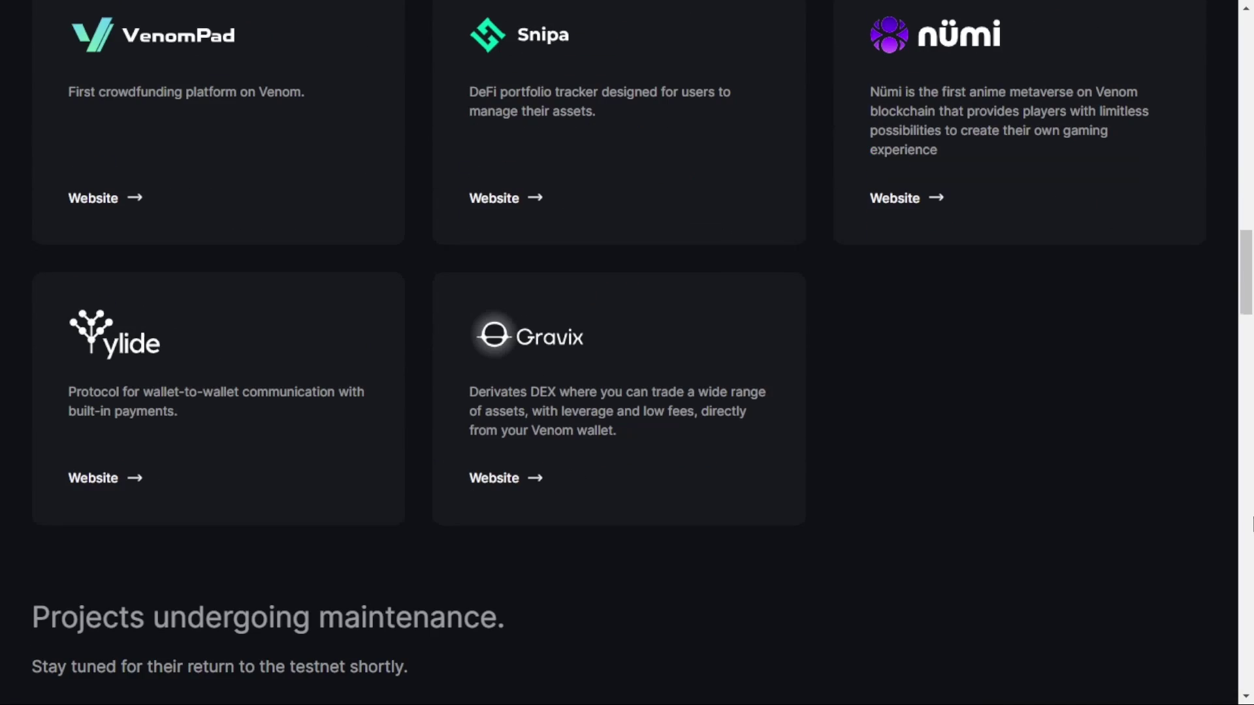
pyautogui.scroll(-9, 1250, 522)
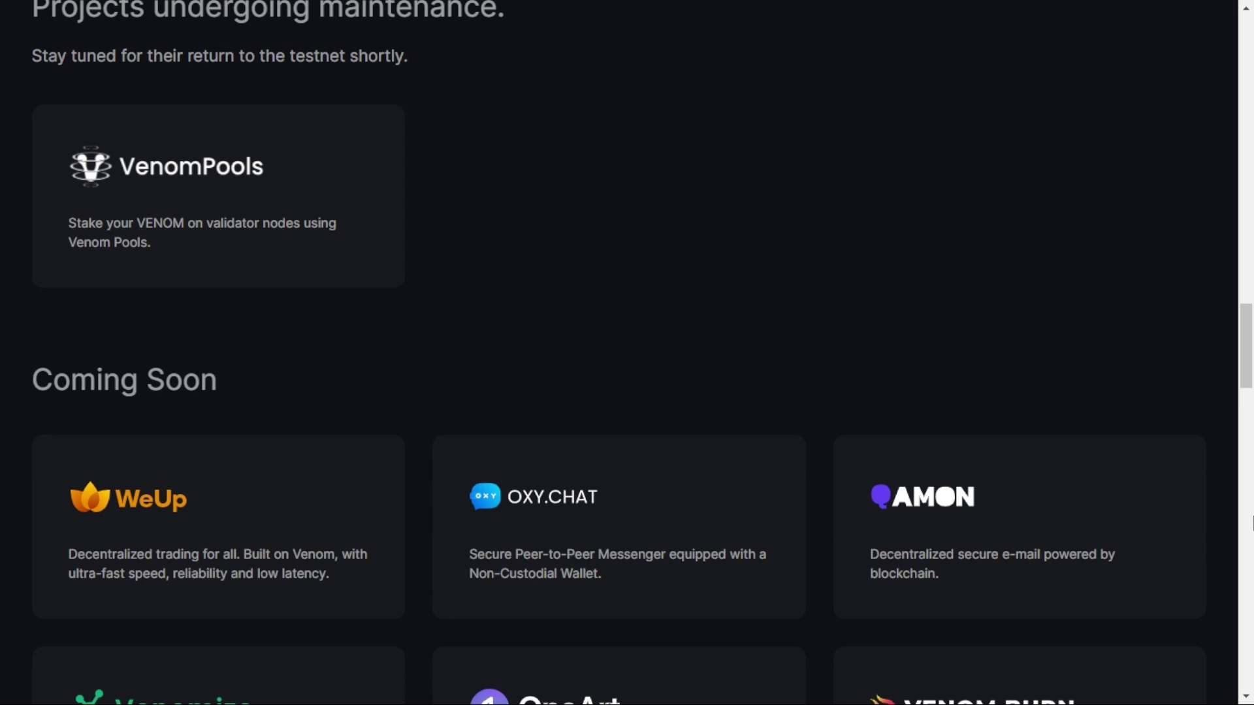
pyautogui.scroll(-7, 1251, 522)
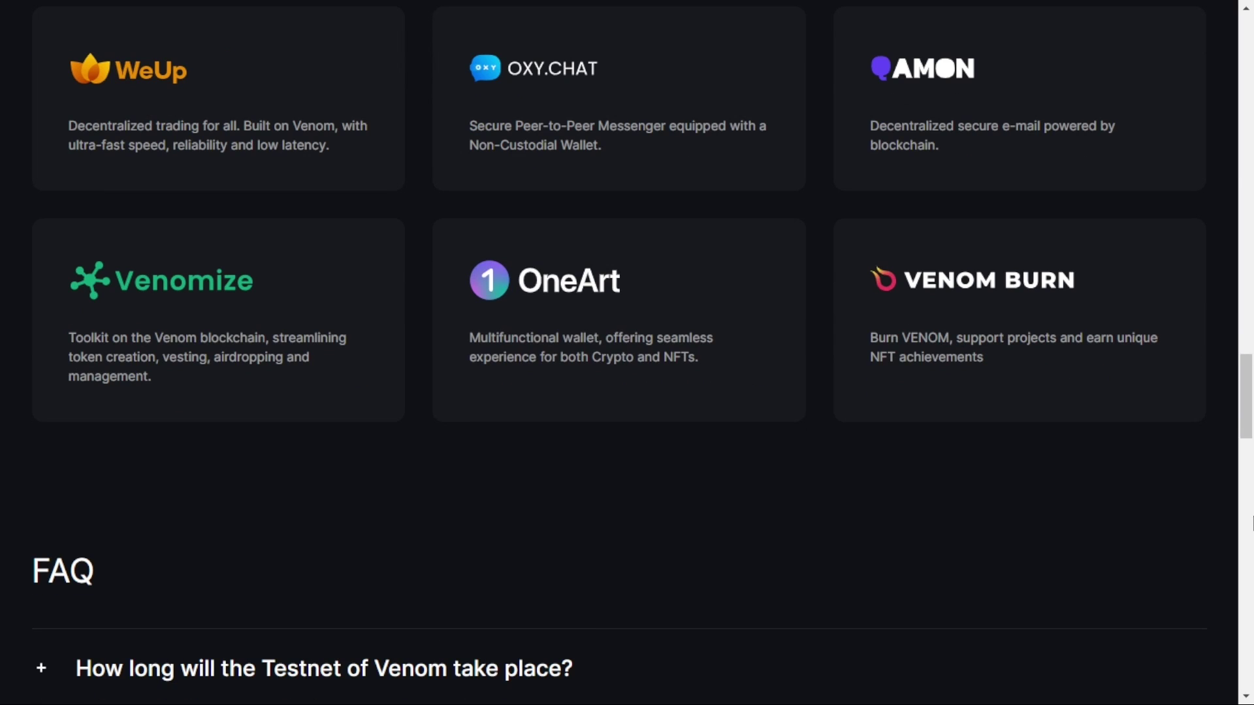
pyautogui.scroll(-8, 1252, 523)
pyautogui.scroll(-10, 1252, 521)
pyautogui.scroll(-2, 1252, 520)
pyautogui.scroll(-12, 1252, 520)
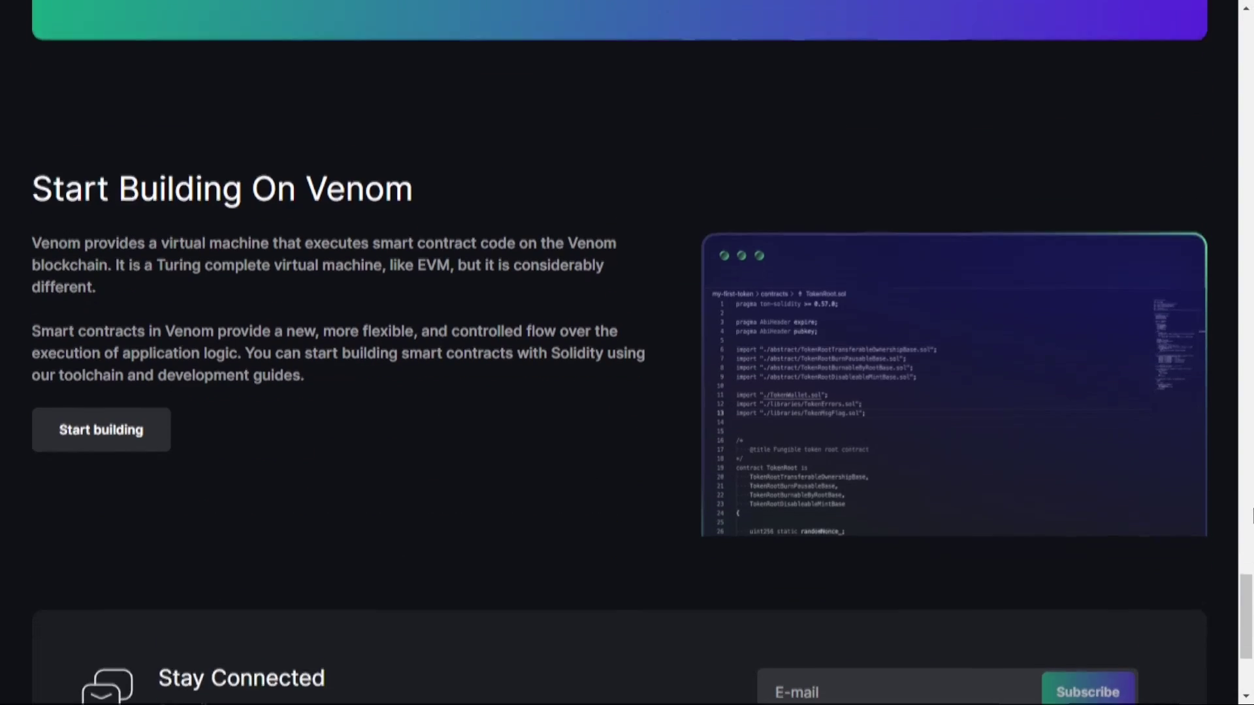
pyautogui.scroll(-3, 1252, 515)
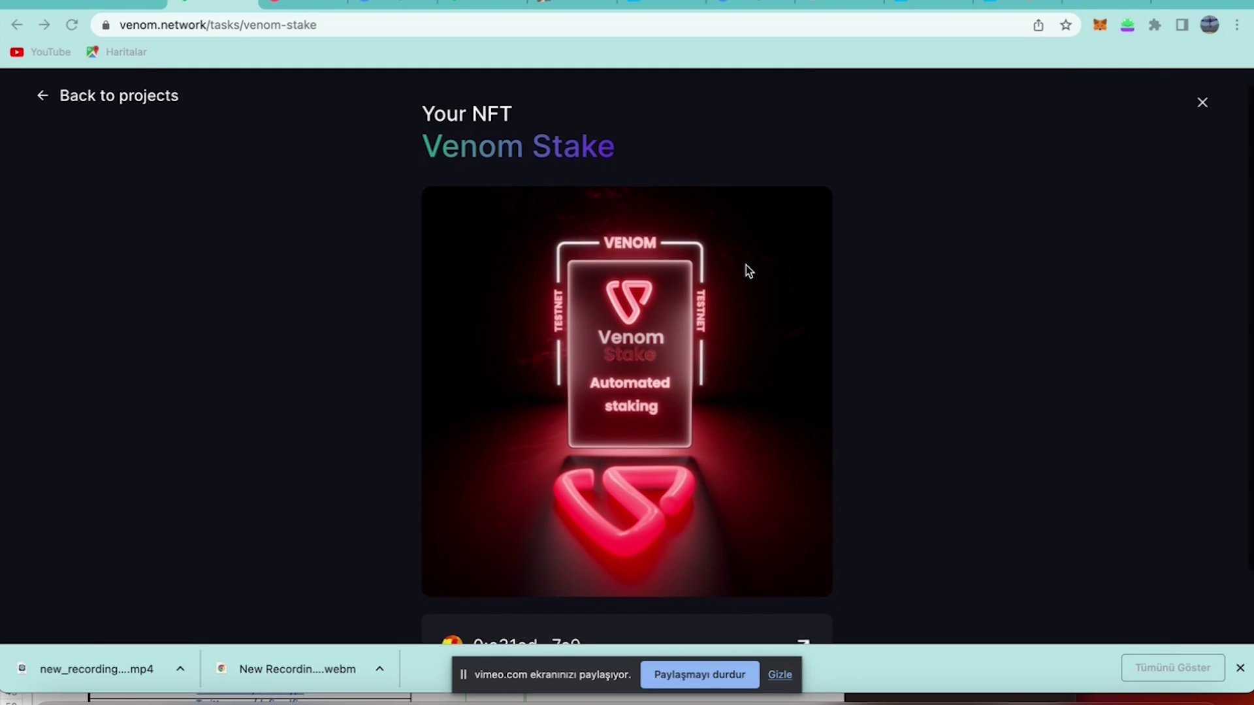
# Scroll the Your NFT view to show the minted Venom Stake NFT and its on-chain address
pyautogui.scroll(-2, 745, 265)
pyautogui.scroll(2, 746, 265)
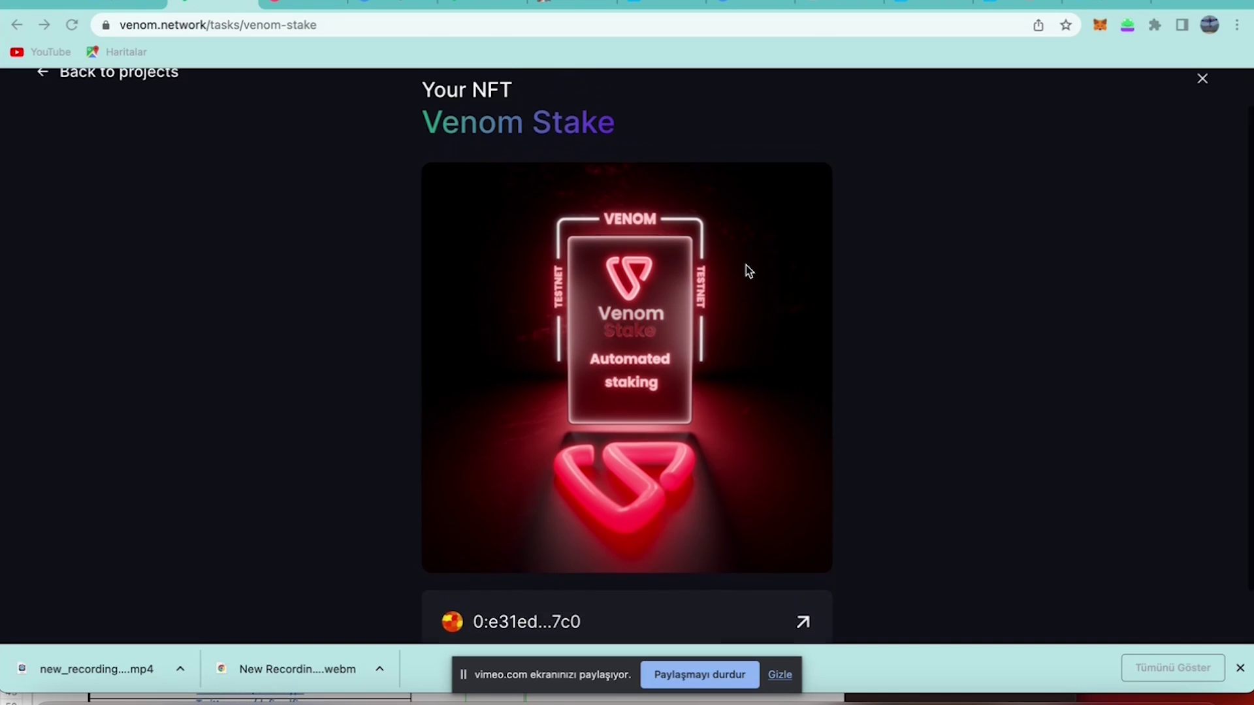
pyautogui.scroll(-1, 745, 265)
pyautogui.scroll(2, 746, 265)
pyautogui.scroll(-2, 746, 266)
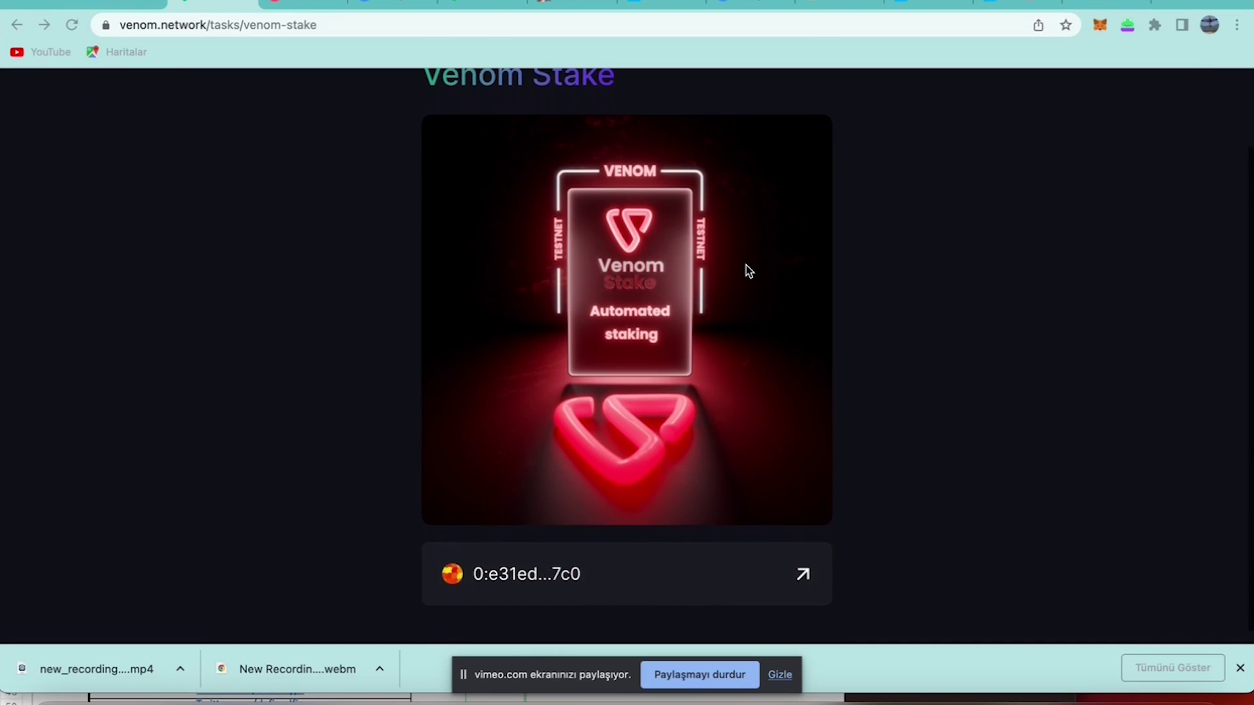
pyautogui.scroll(2, 744, 267)
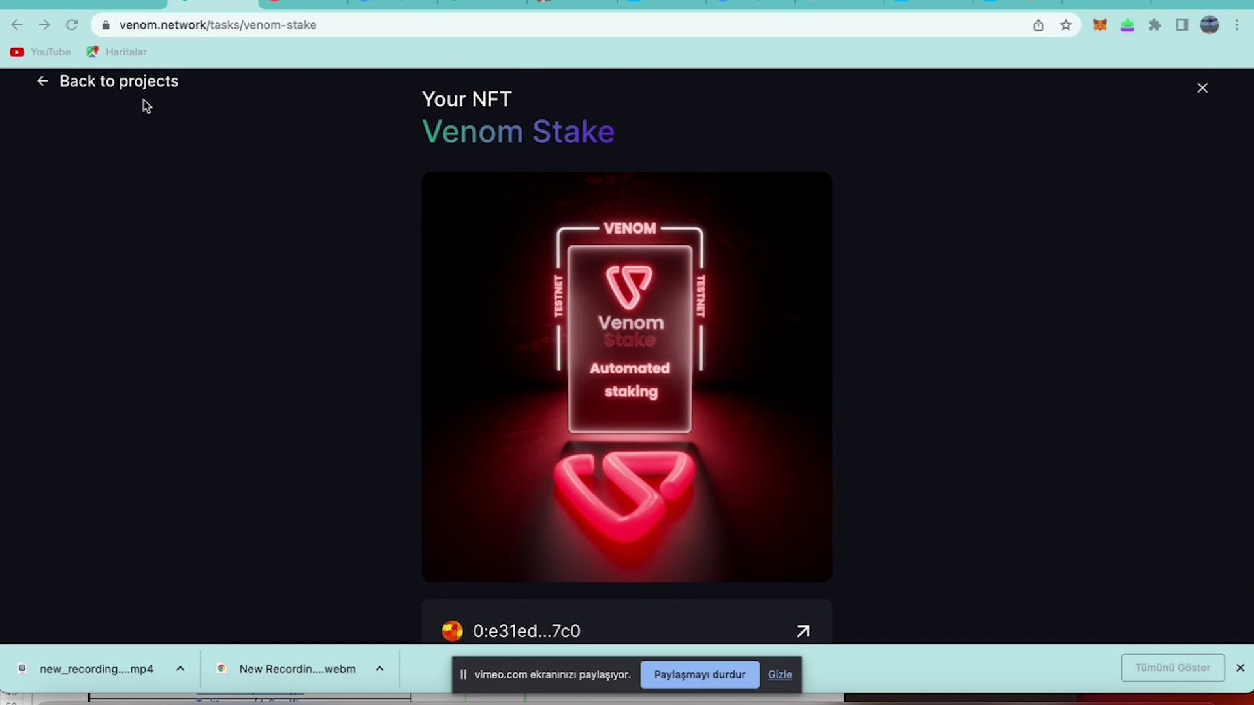